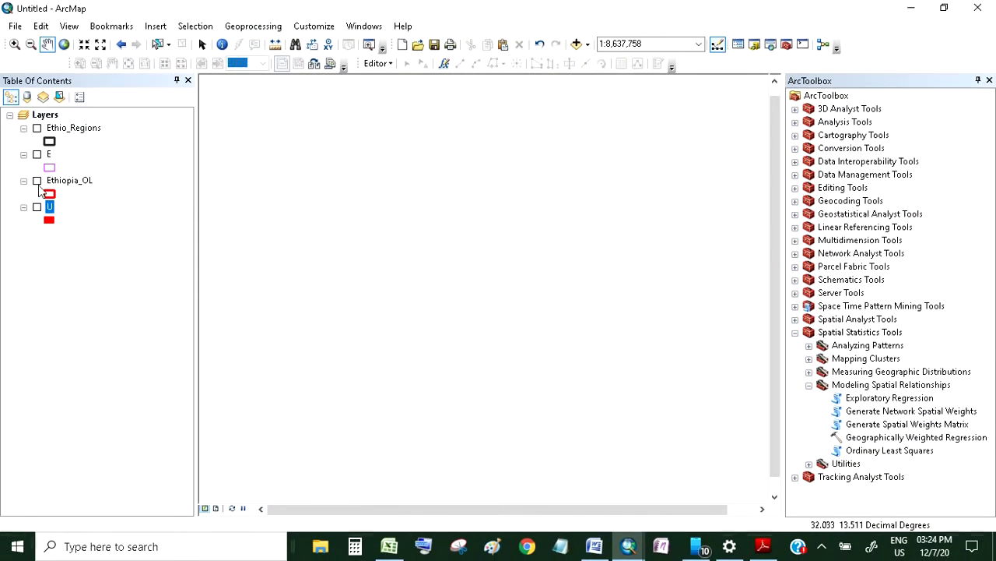
Step: Display the Ethiopia_OL outline, the Ethio_Regions boundaries and the E layer on the map
left_click(38, 186)
left_click(36, 181)
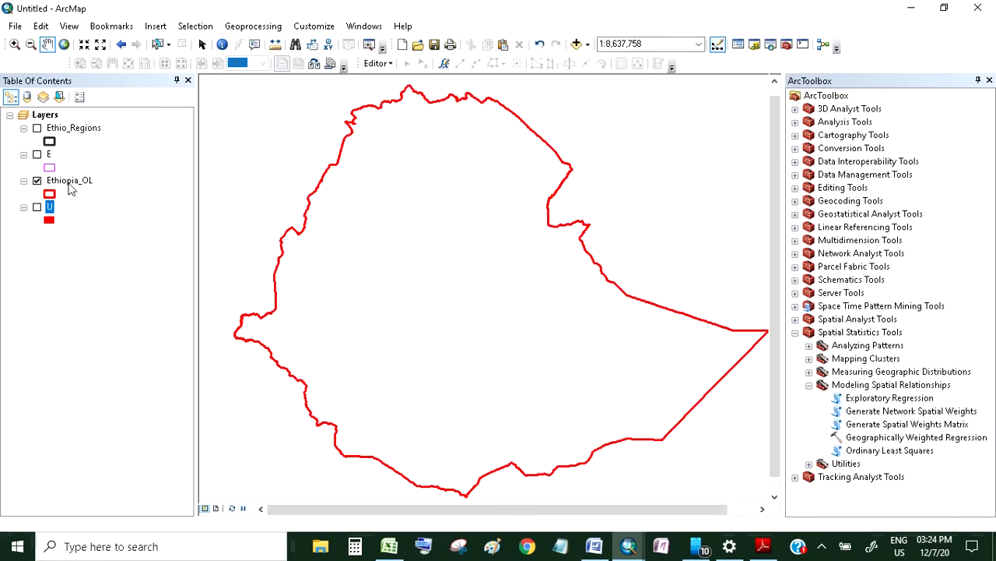
left_click(37, 130)
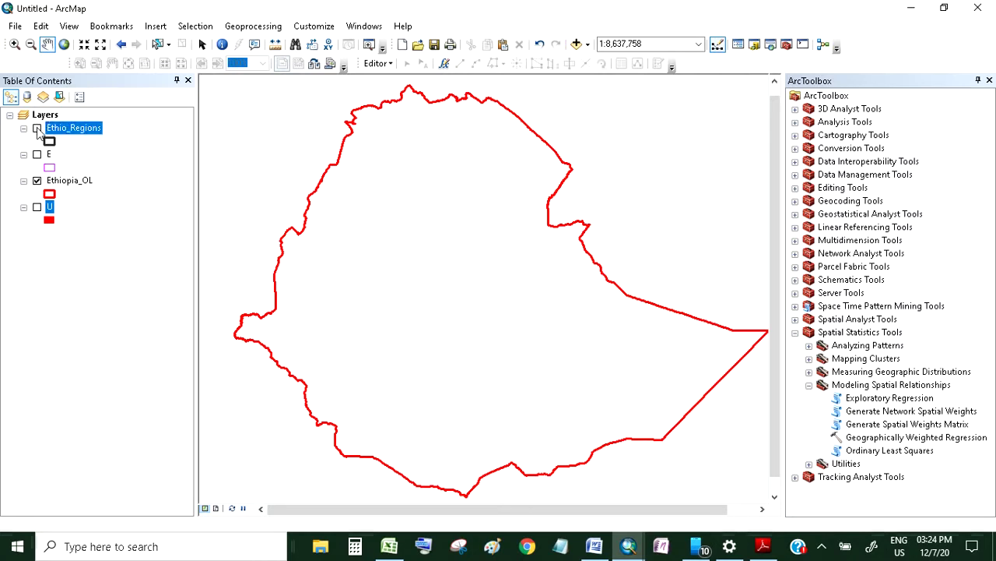
left_click(36, 130)
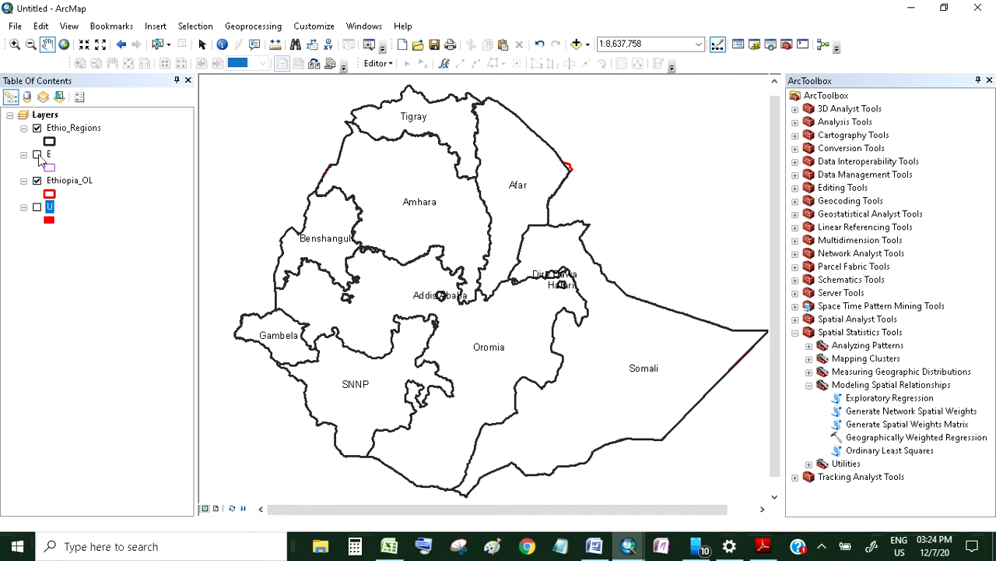
left_click(37, 155)
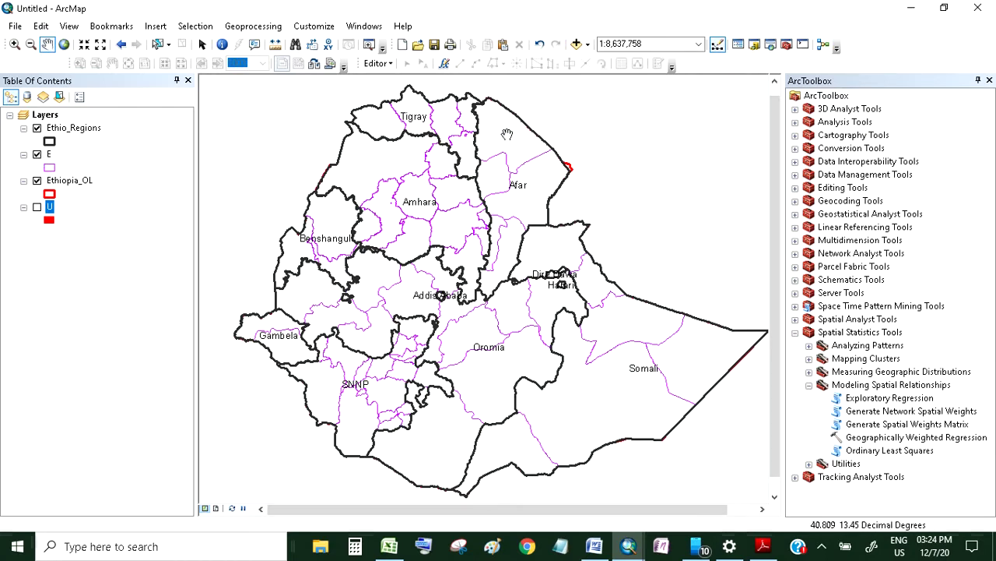
Step: Display the U layer over northern Ethiopia around the Tigray and Amhara regions
left_click_drag(444, 111, 454, 143)
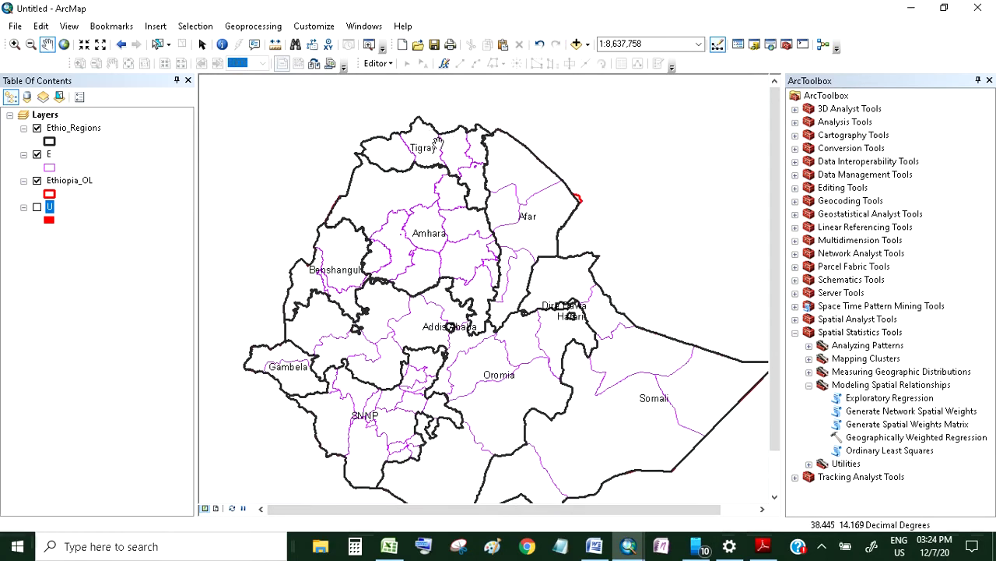
scroll(439, 142, "up", 3)
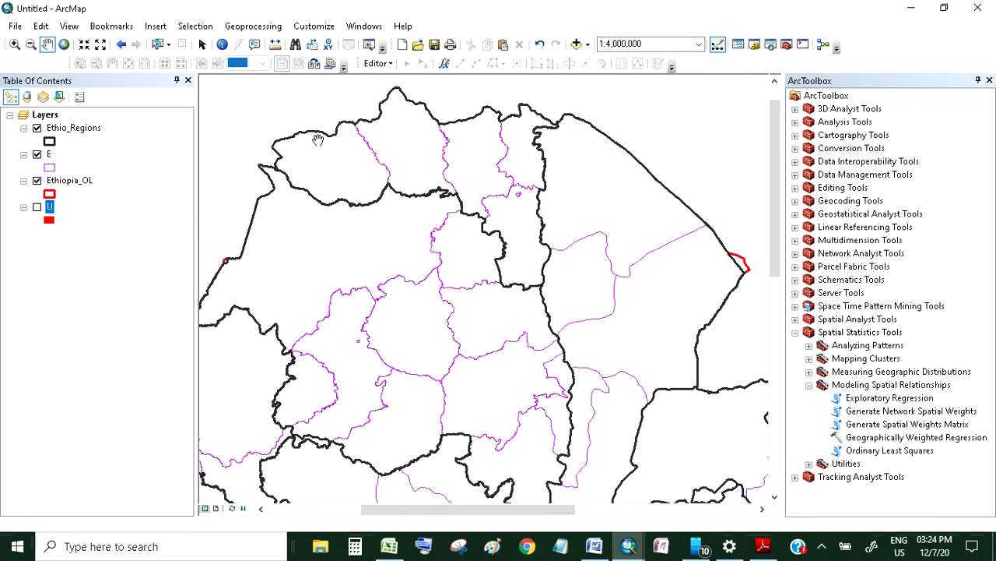
left_click(36, 207)
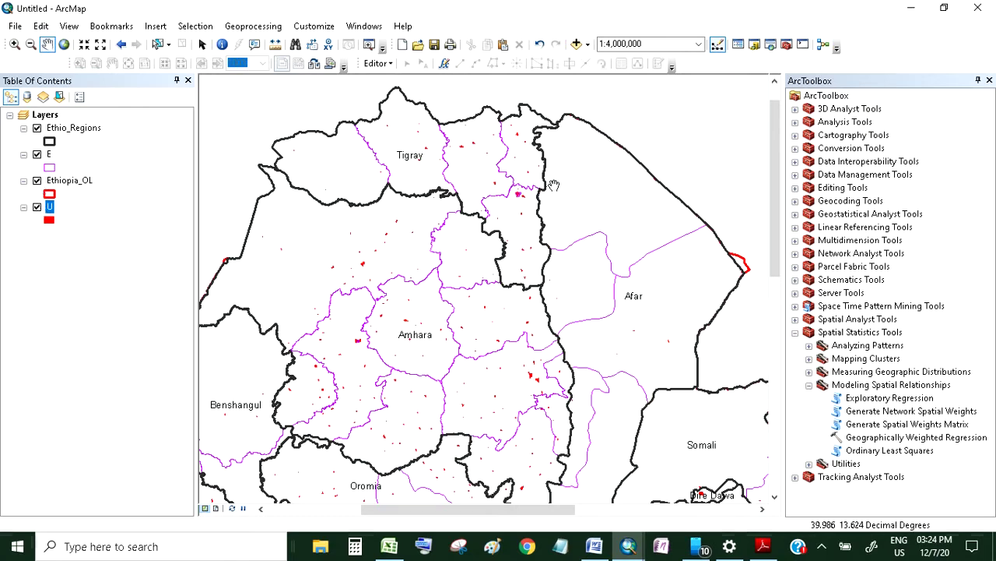
scroll(553, 185, "up", 2)
Step: Hide the Ethiopia_OL, E and Ethio_Regions layers, leaving only the U layer displayed
left_click(36, 184)
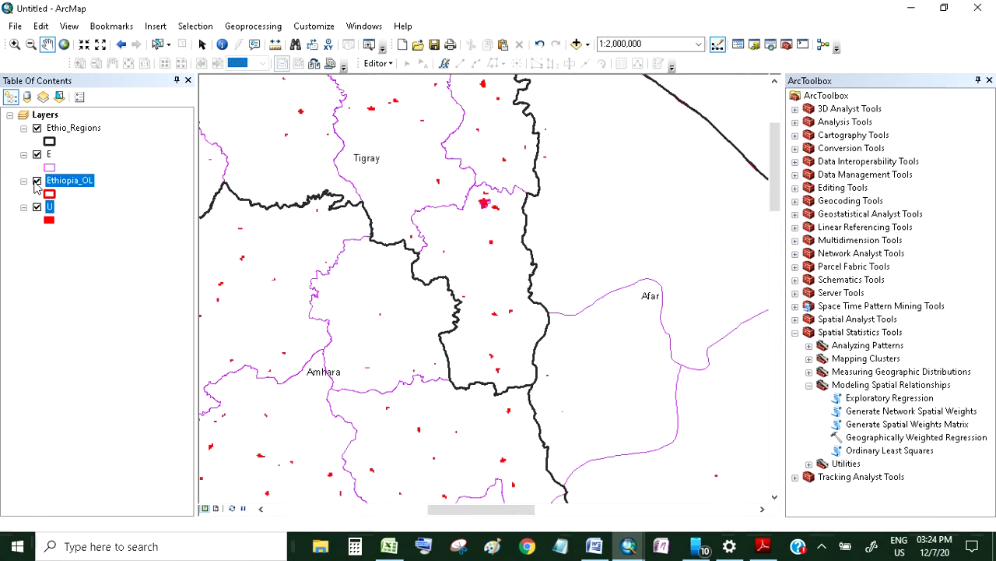
left_click(37, 180)
left_click(37, 154)
left_click(36, 127)
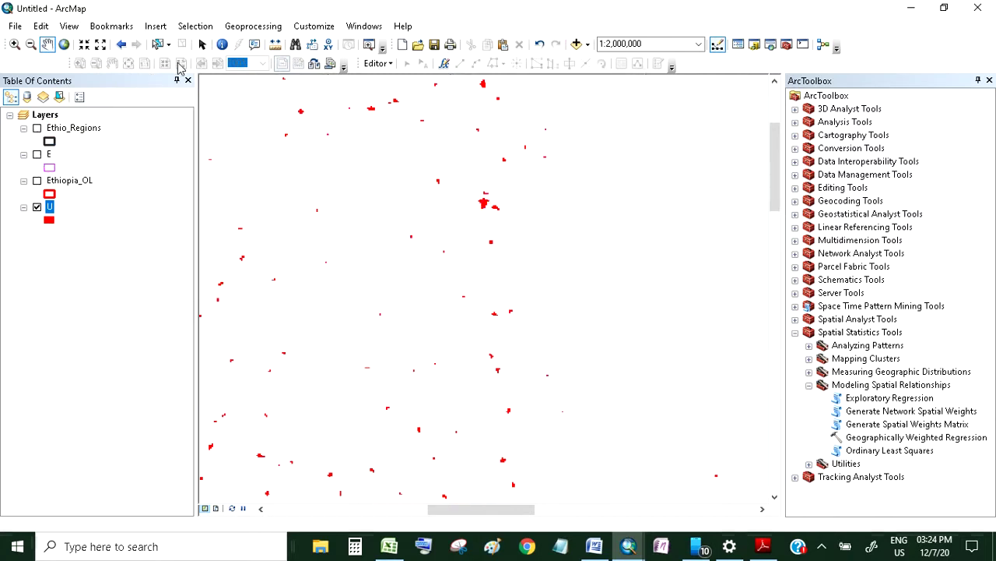
Step: Identify the large Mek'elē polygon in the U layer and examine its full list of attributes, including area, population and GDP fields
left_click(222, 44)
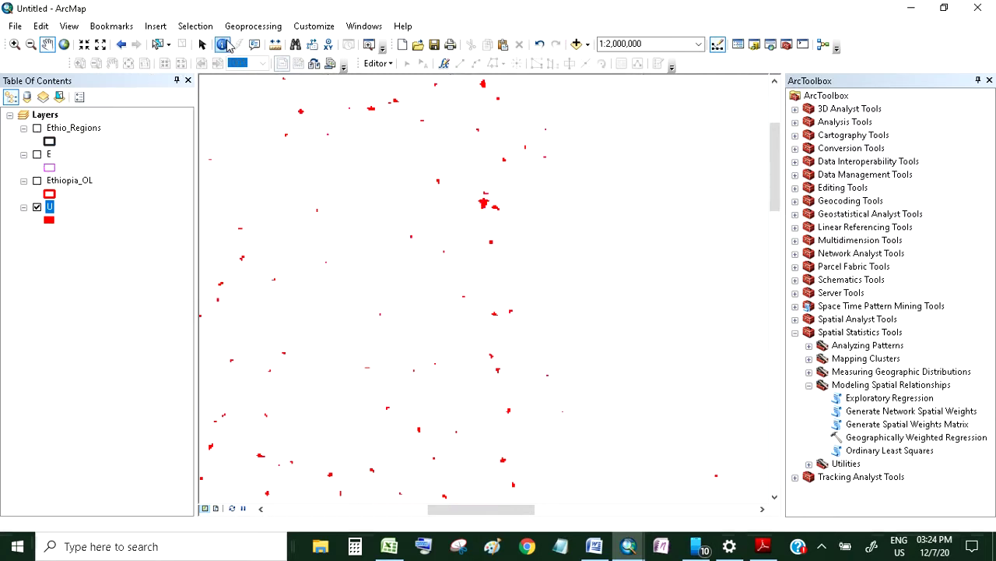
left_click(485, 207)
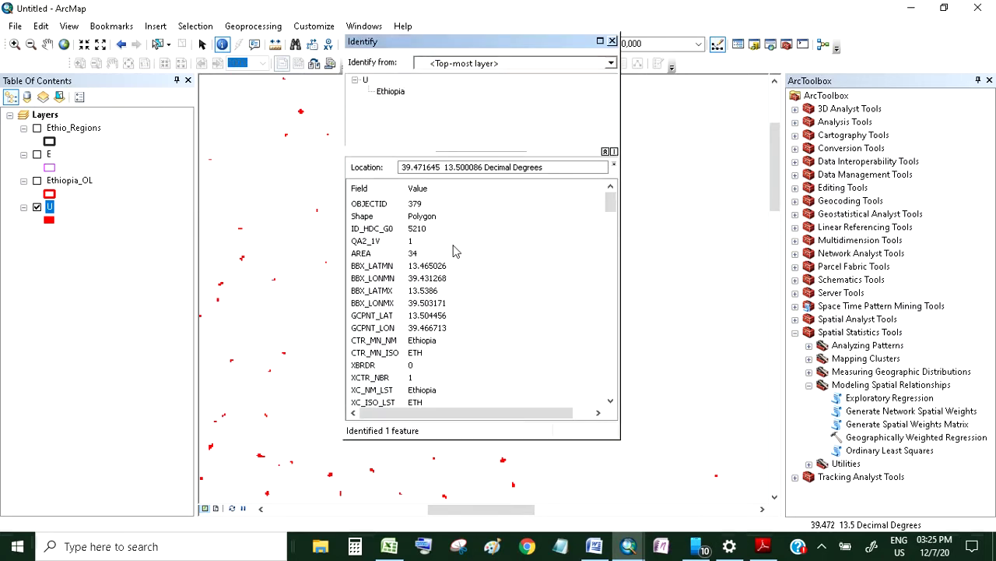
scroll(457, 251, "down", 3)
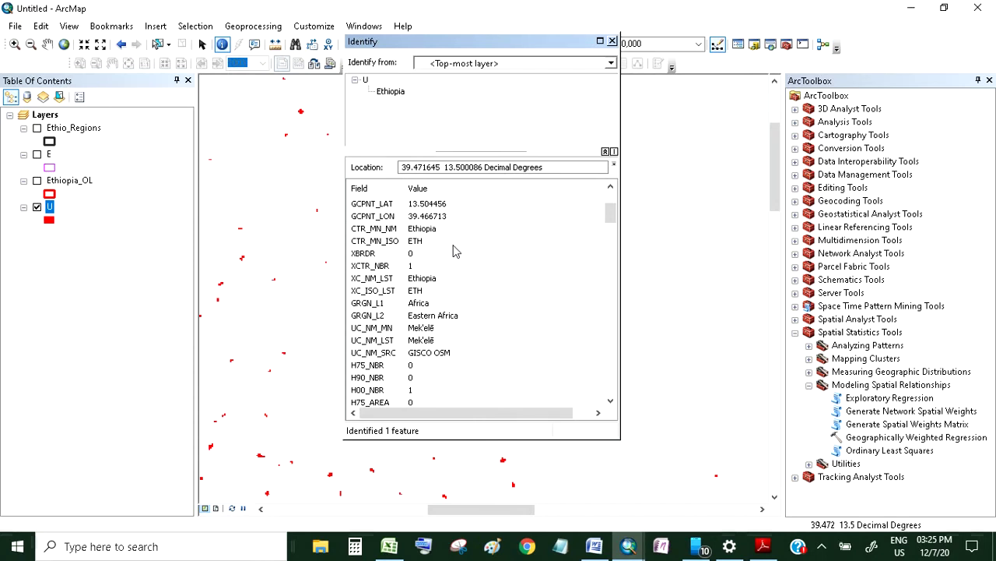
scroll(456, 251, "down", 3)
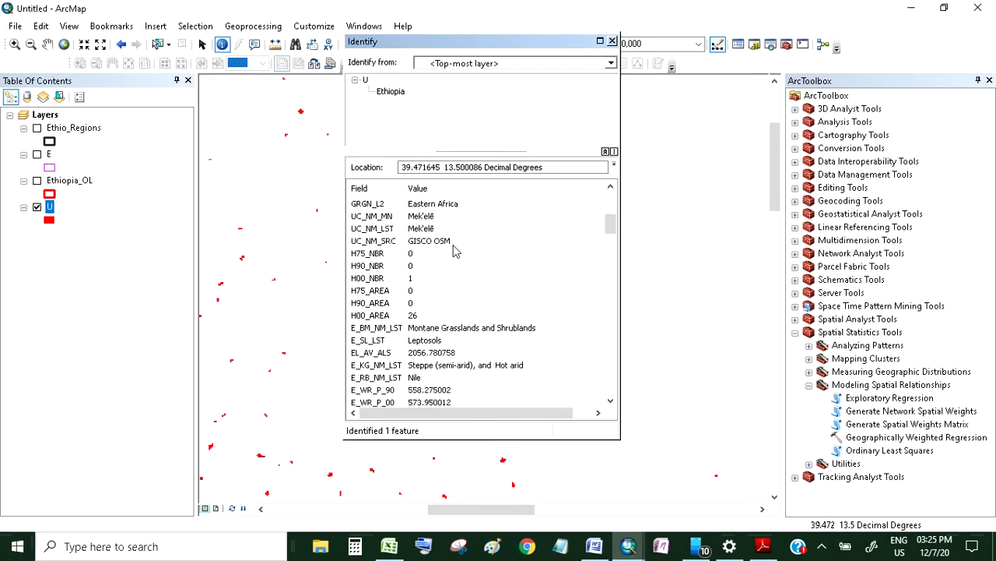
scroll(457, 250, "down", 2)
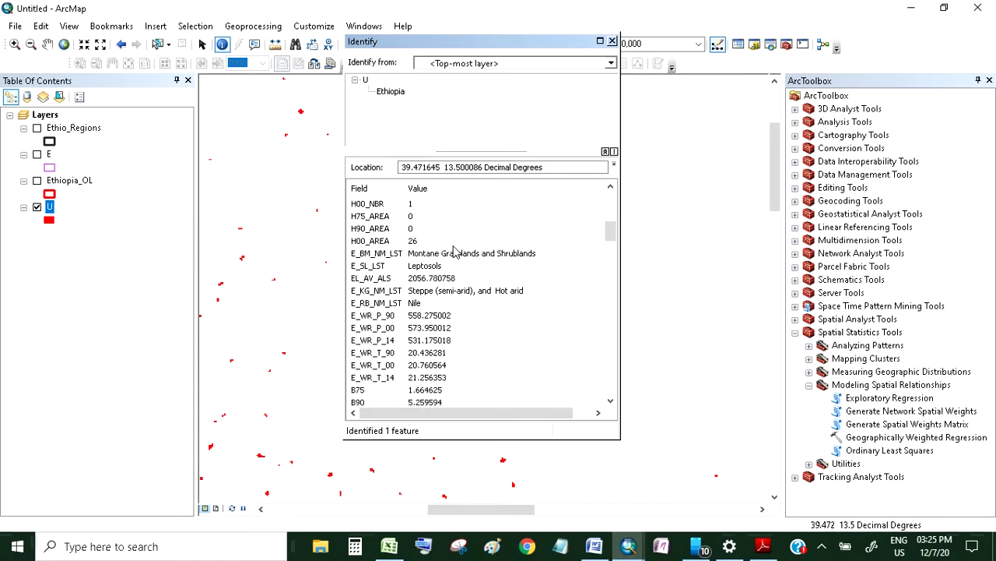
scroll(456, 251, "down", 2)
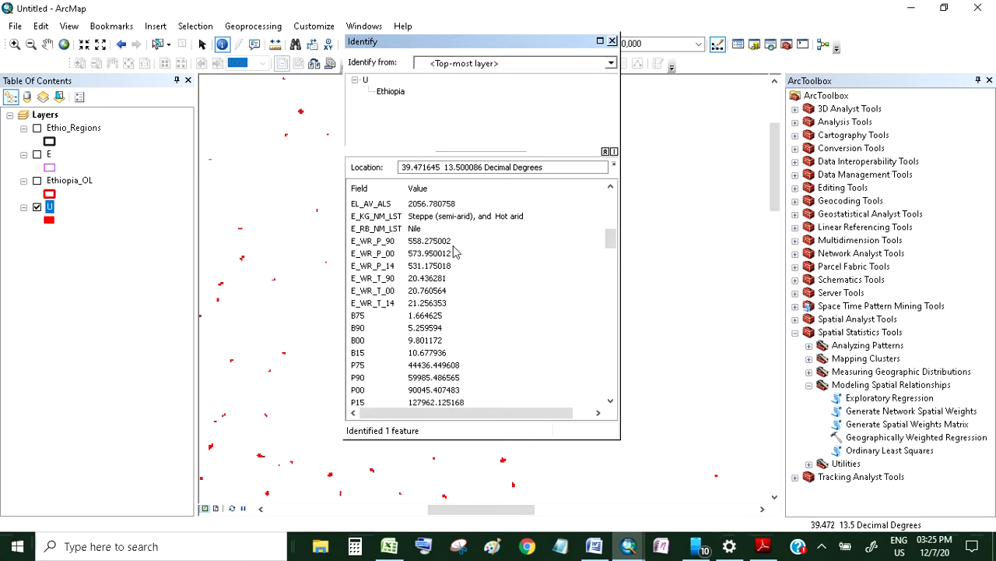
scroll(415, 279, "down", 2)
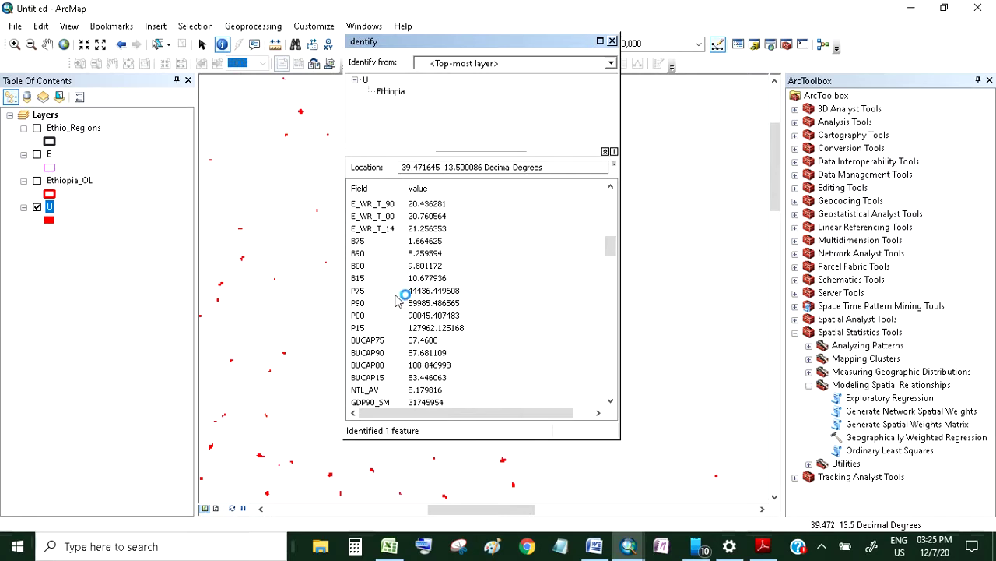
scroll(397, 300, "down", 2)
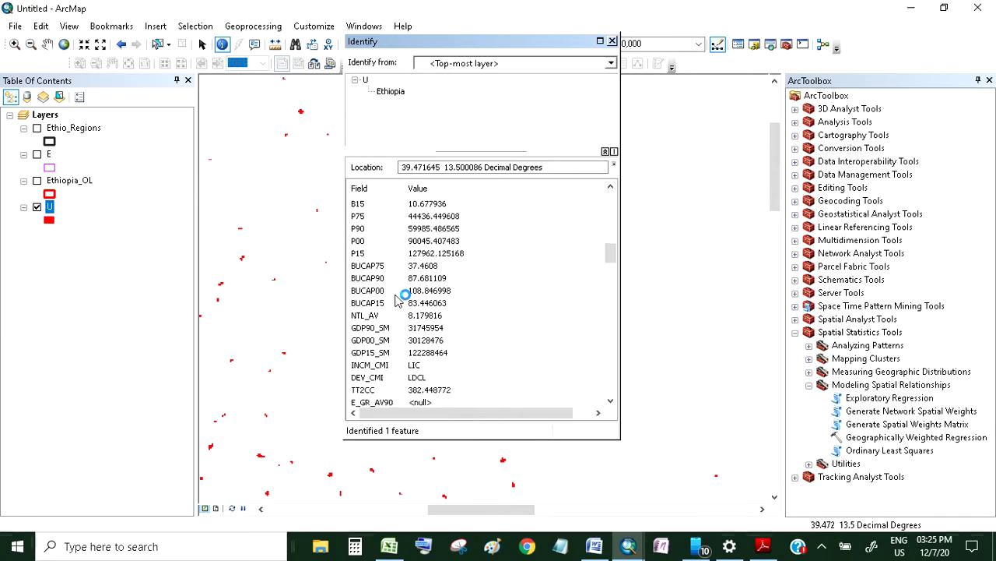
scroll(397, 299, "down", 1)
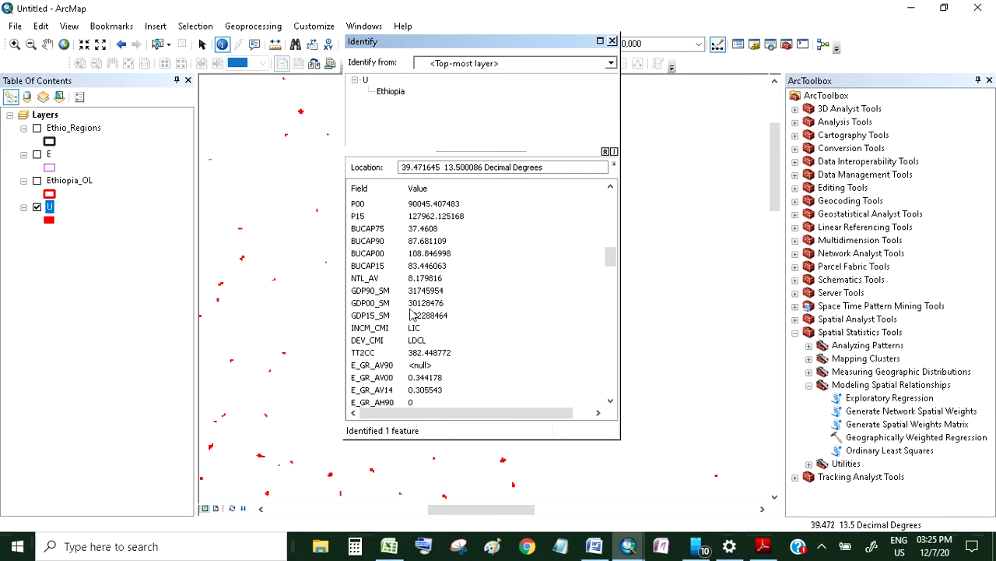
scroll(412, 313, "down", 1)
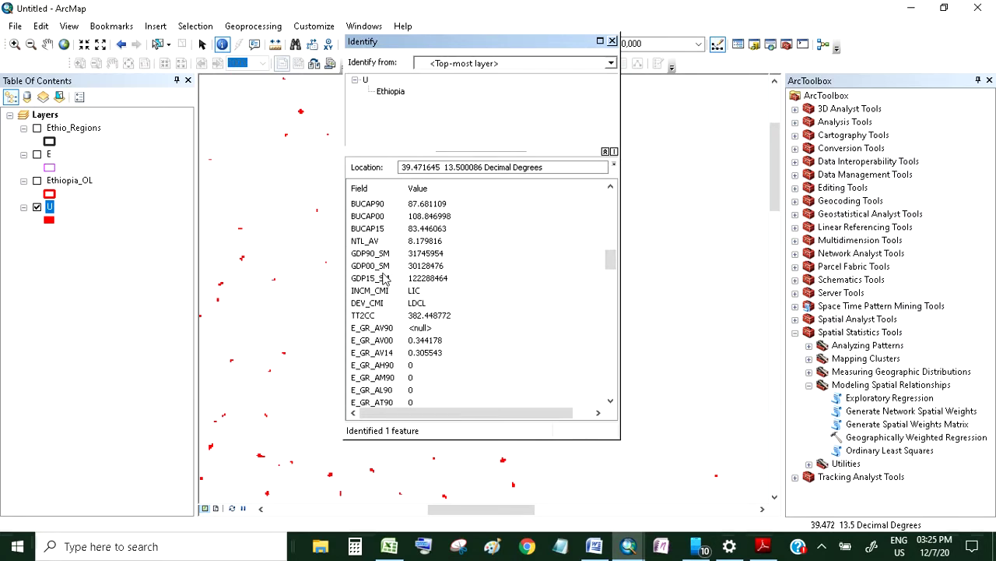
scroll(393, 281, "down", 3)
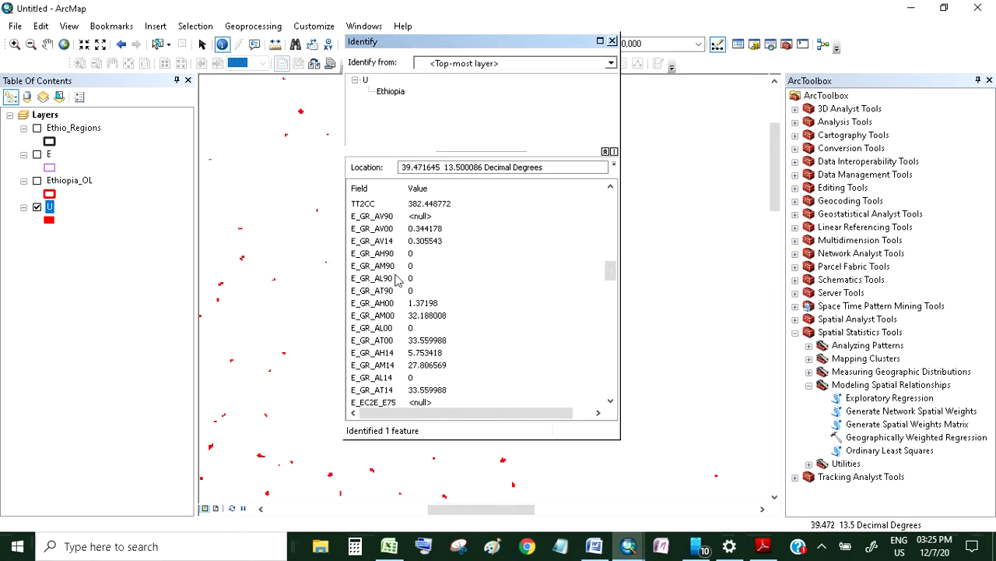
scroll(396, 280, "up", 5)
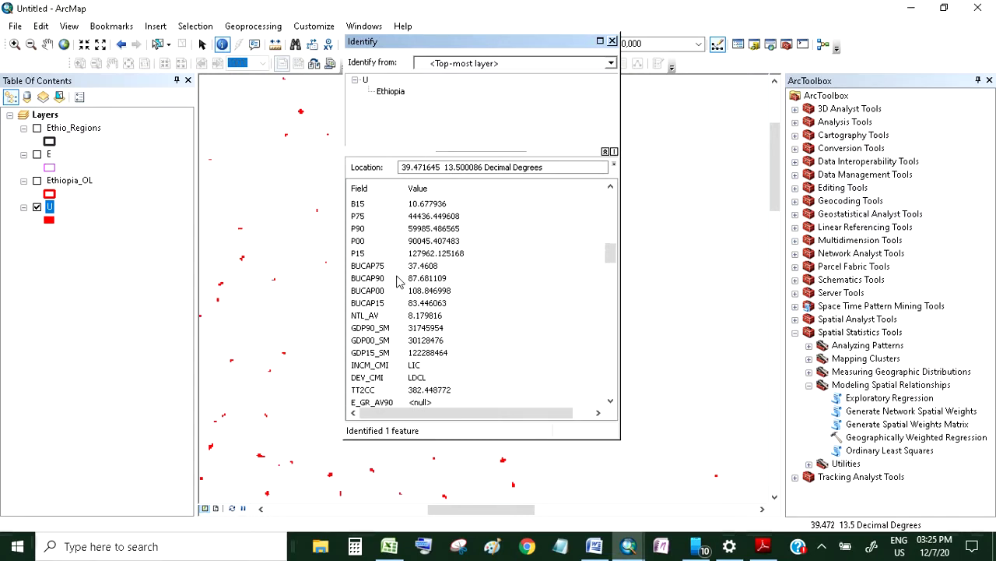
scroll(397, 280, "down", 6)
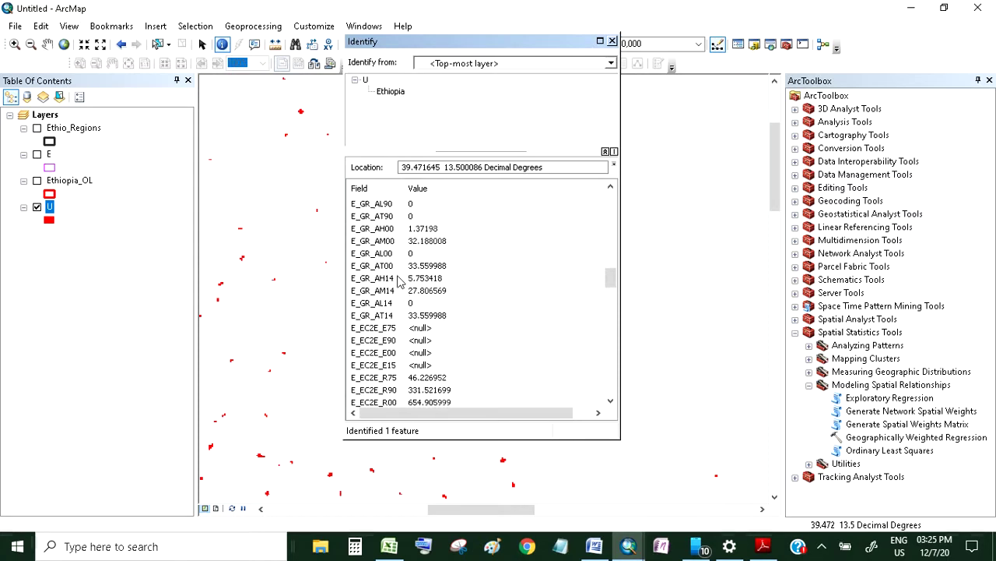
scroll(397, 280, "down", 4)
scroll(399, 282, "down", 4)
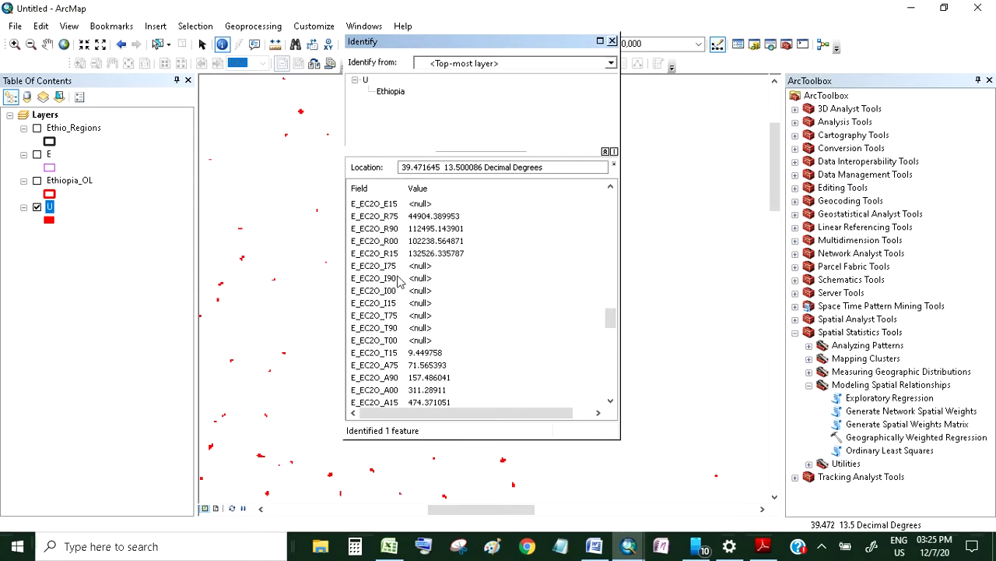
scroll(400, 282, "down", 4)
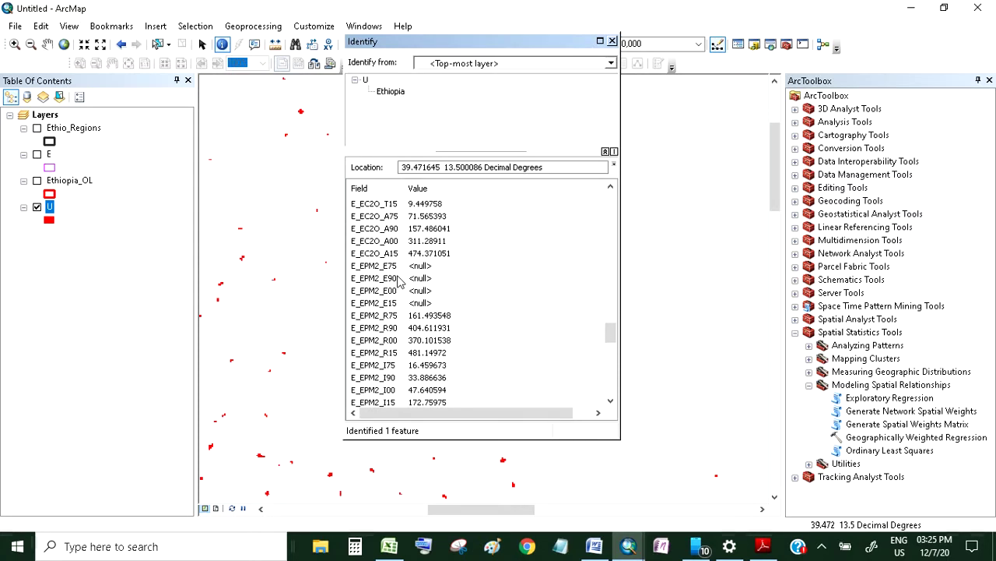
scroll(399, 281, "down", 12)
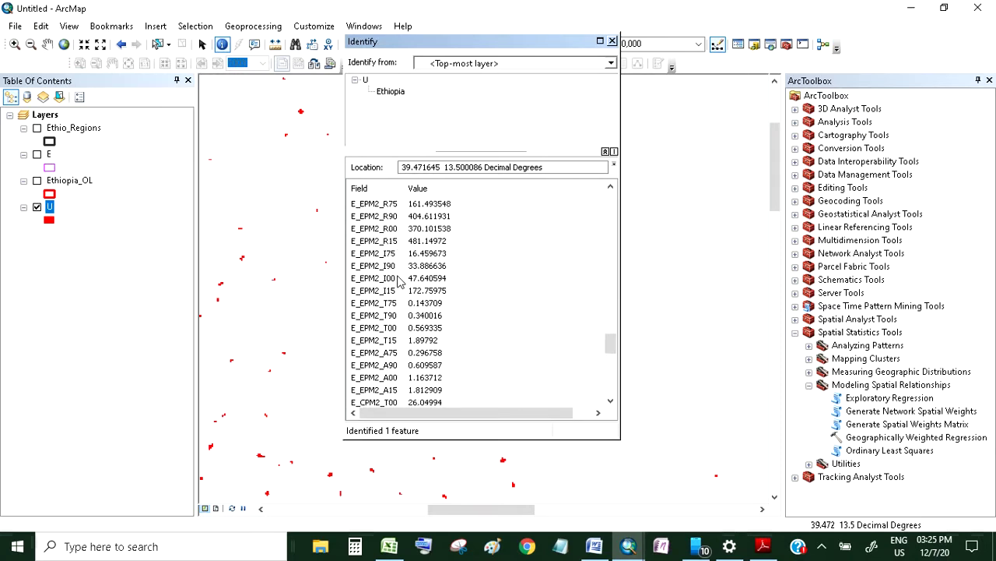
scroll(399, 282, "down", 4)
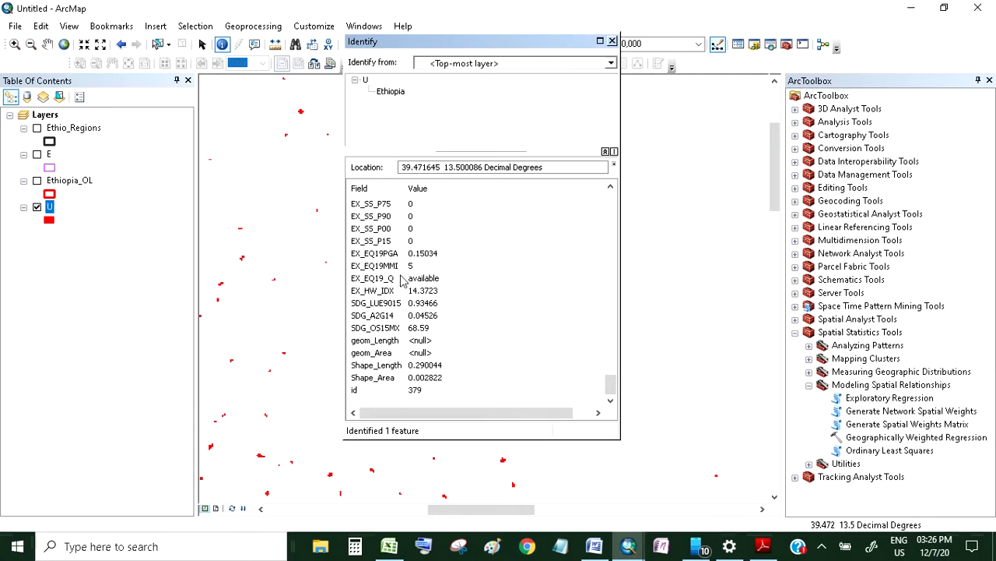
scroll(404, 294, "up", 5)
scroll(403, 293, "up", 8)
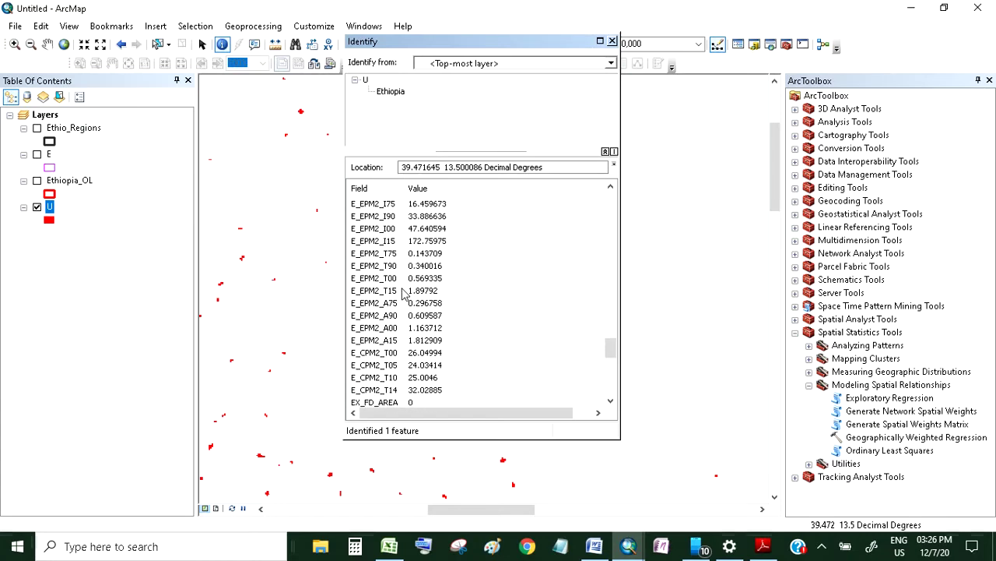
scroll(403, 294, "up", 12)
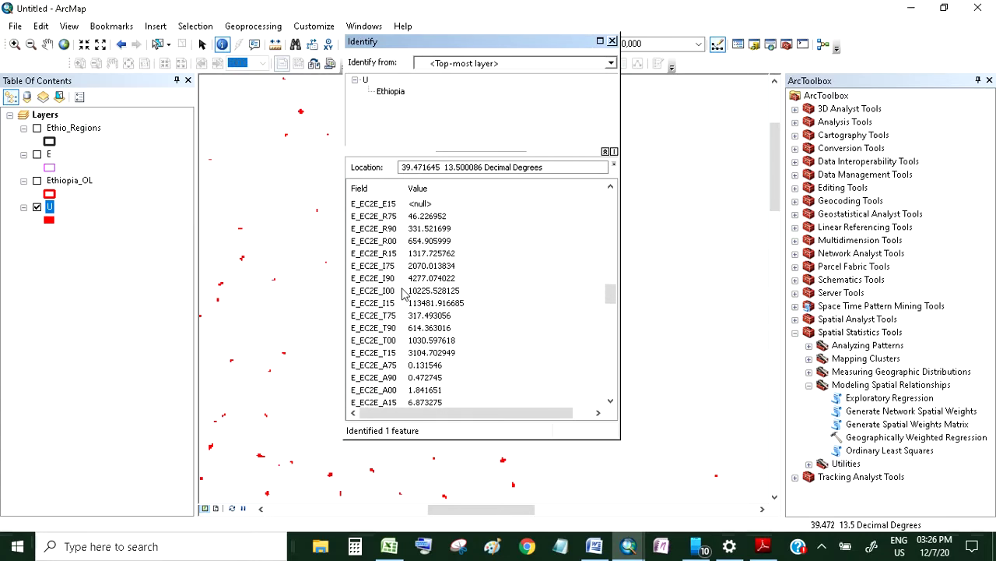
scroll(403, 293, "up", 10)
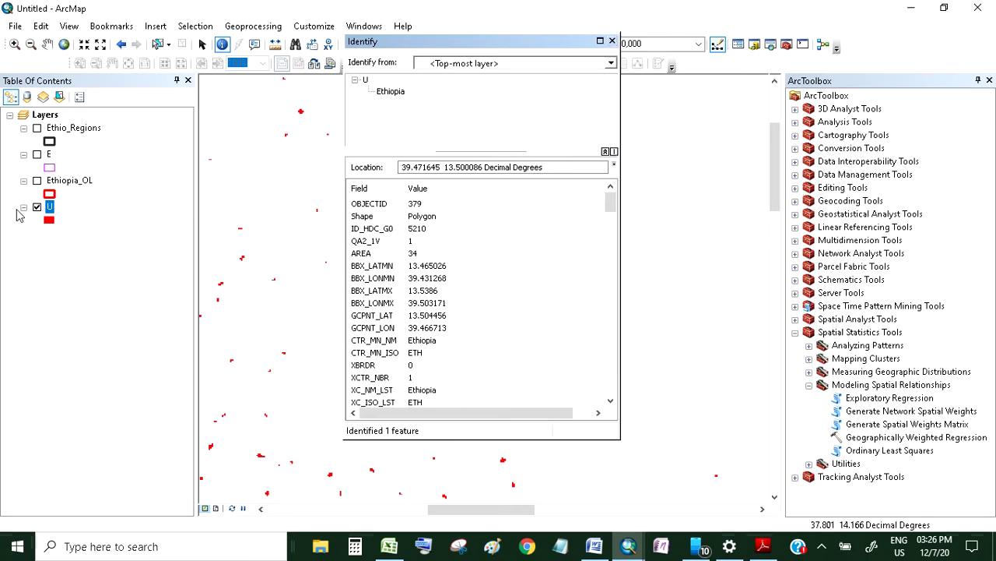
left_click(612, 41)
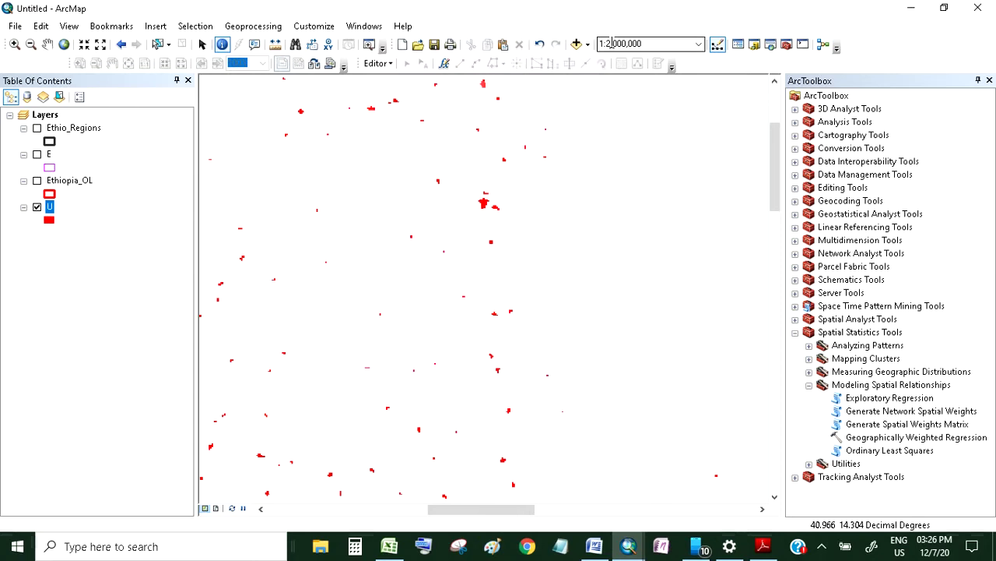
Step: Turn on feature labels for the U layer and check the names around Mek'elē
right_click(50, 206)
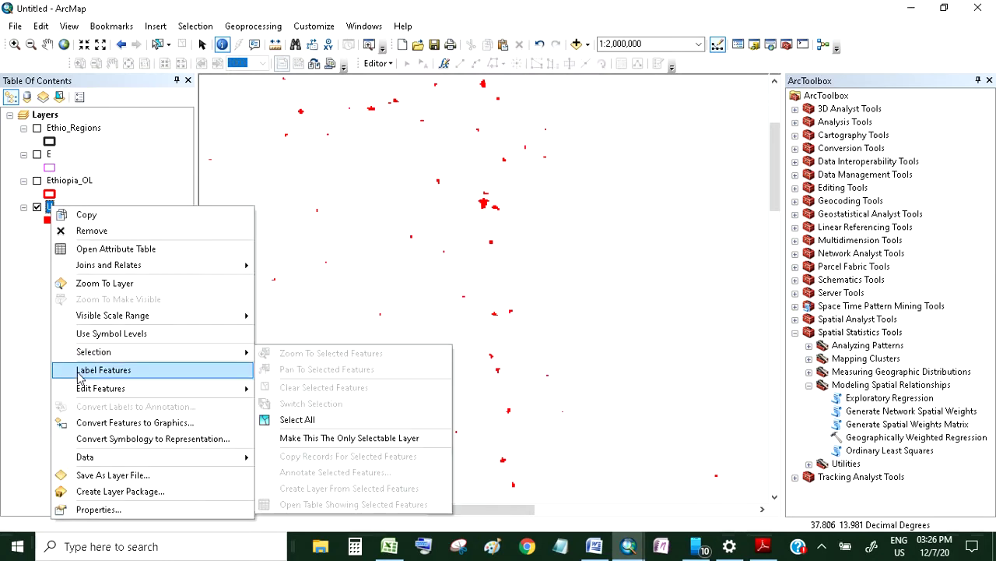
mouse_move(83, 389)
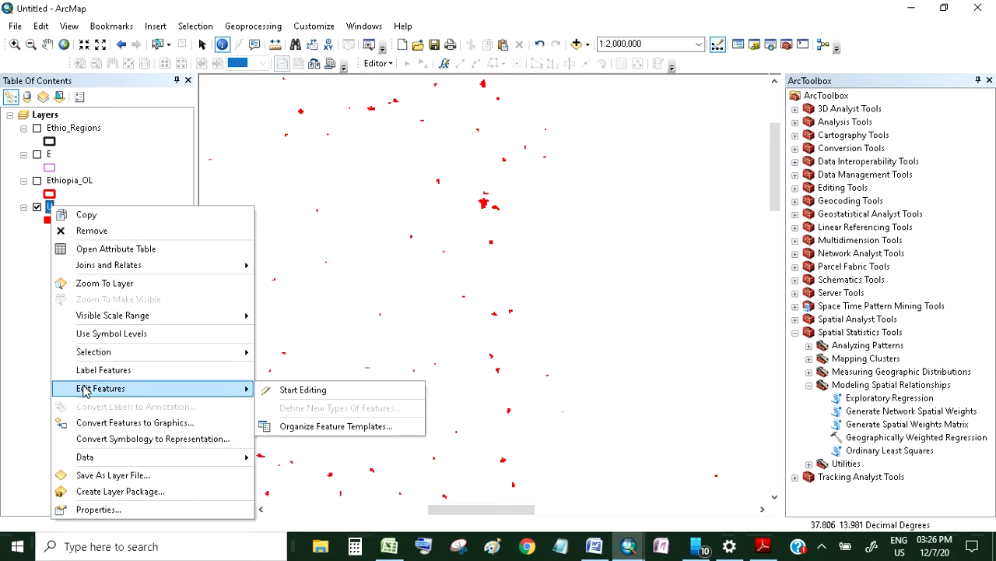
left_click(154, 380)
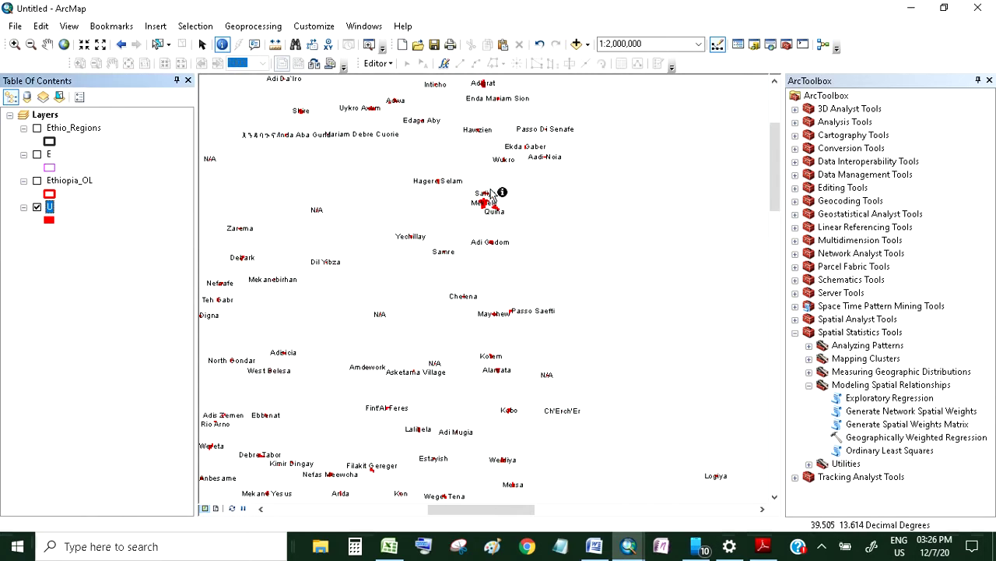
scroll(499, 195, "up", 1)
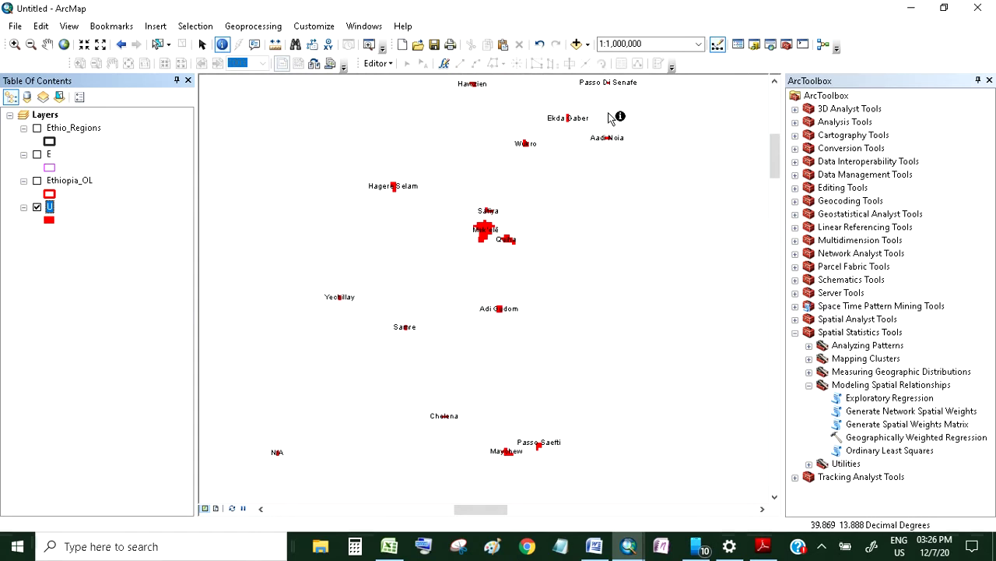
scroll(603, 123, "down", 1)
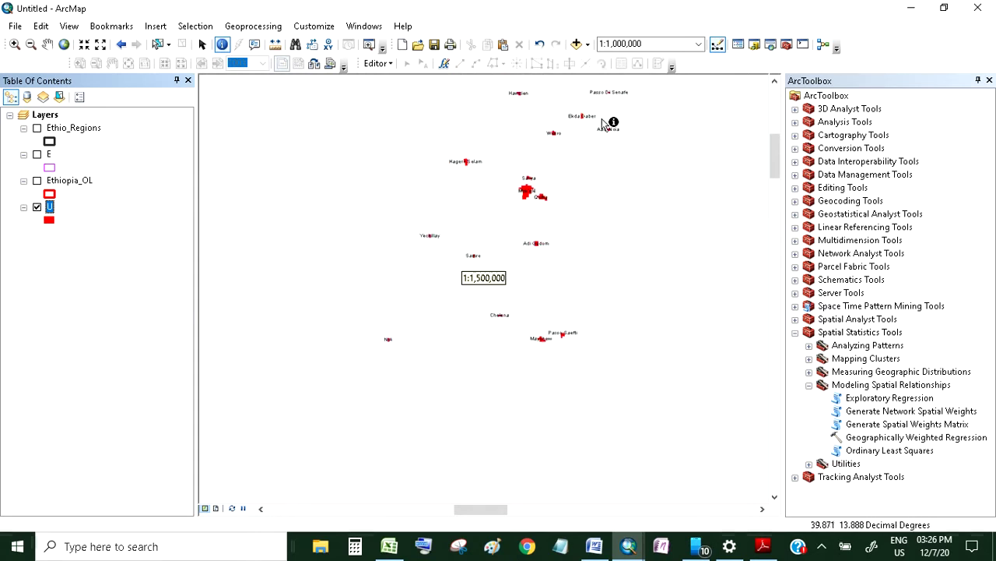
Step: Examine the labelled urban polygons of the U layer north of Mek'elē, around Adigrat, Adwa and Axum
left_click(776, 81)
left_click(776, 82)
left_click(776, 82)
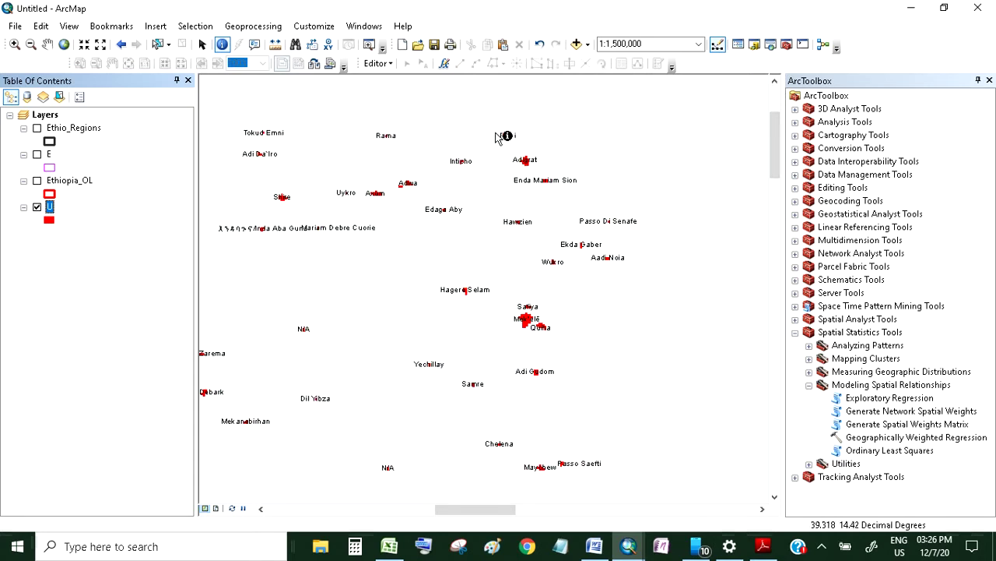
scroll(530, 156, "up", 1)
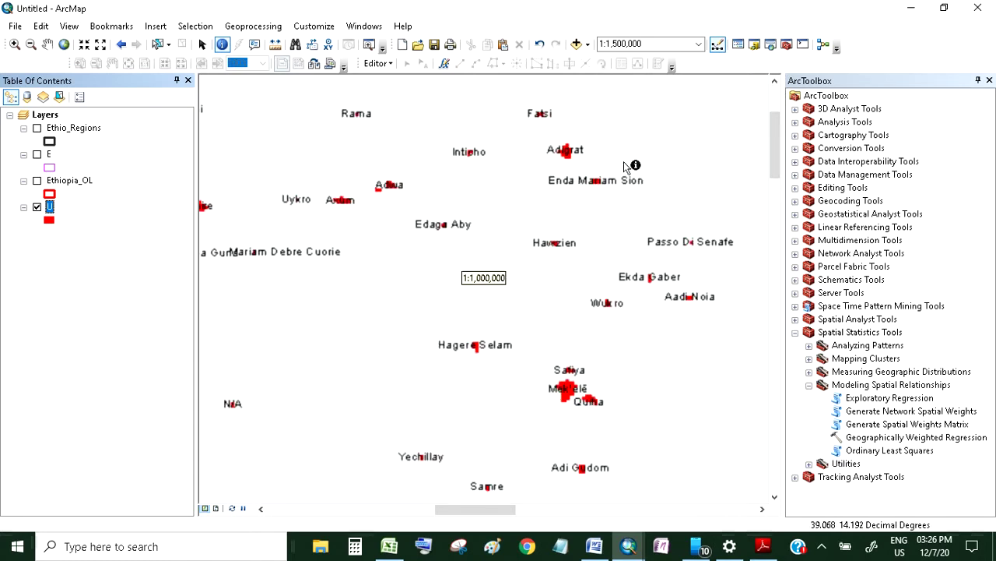
left_click(760, 508)
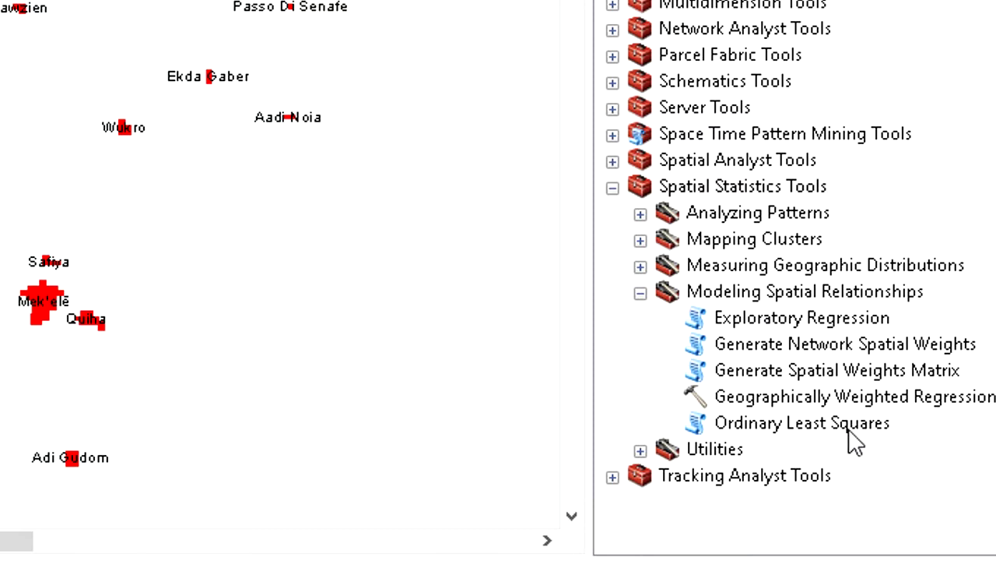
double_click(770, 321)
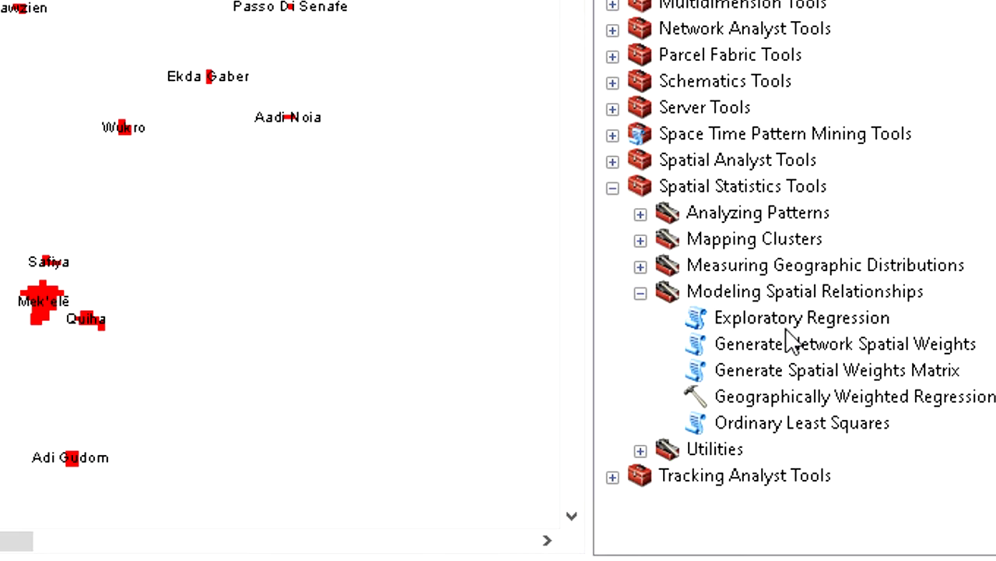
left_click(756, 422)
double_click(757, 422)
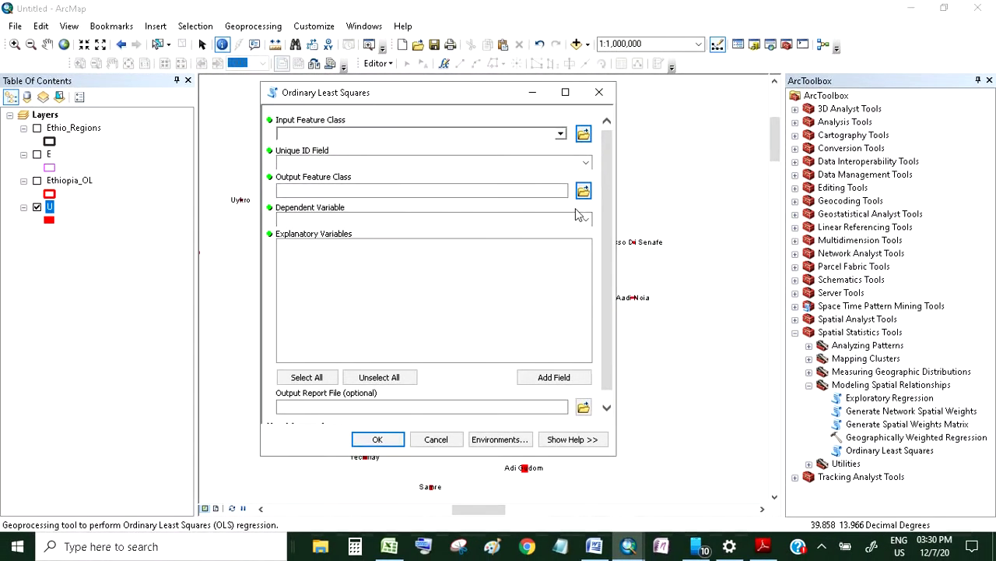
left_click(562, 136)
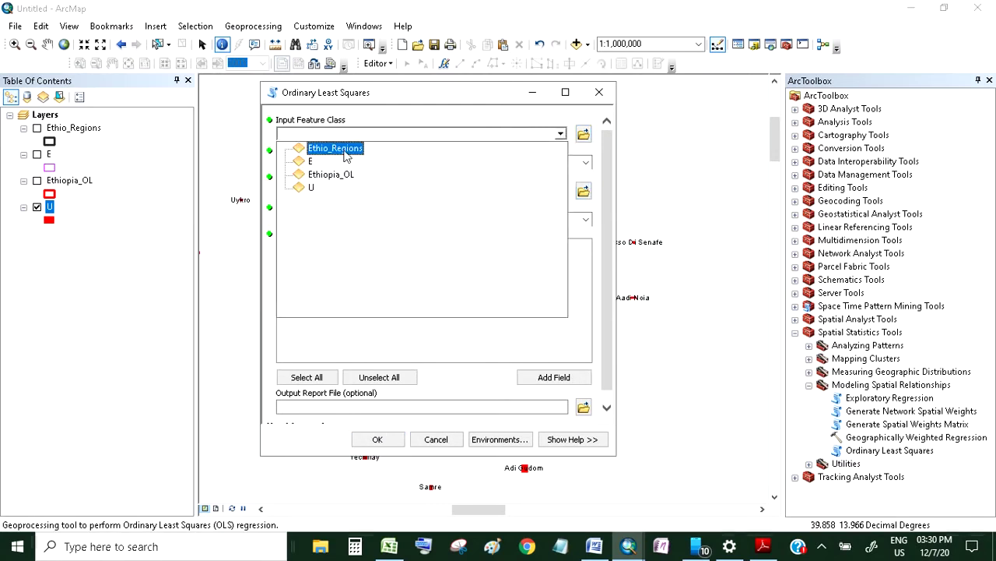
left_click(314, 188)
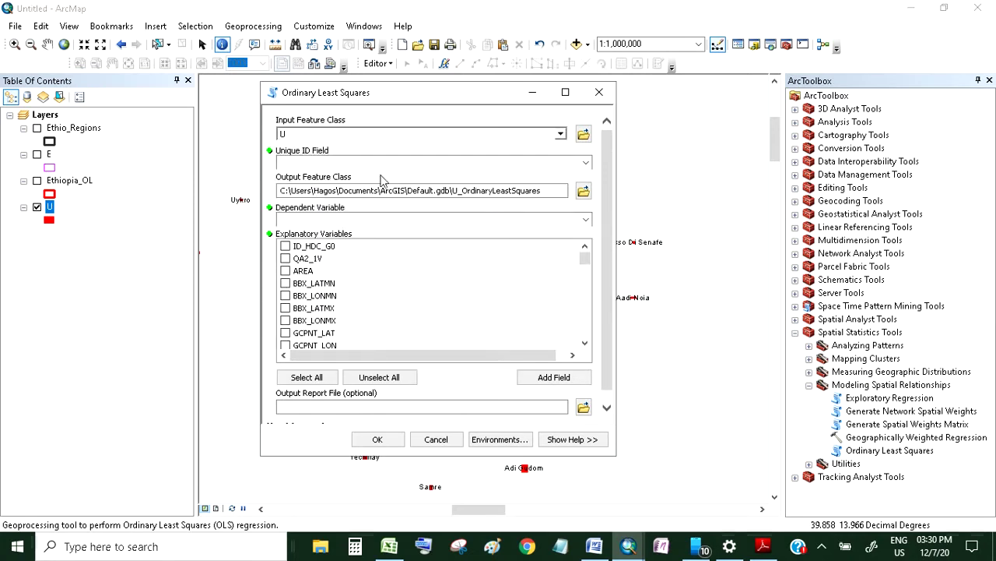
left_click(586, 162)
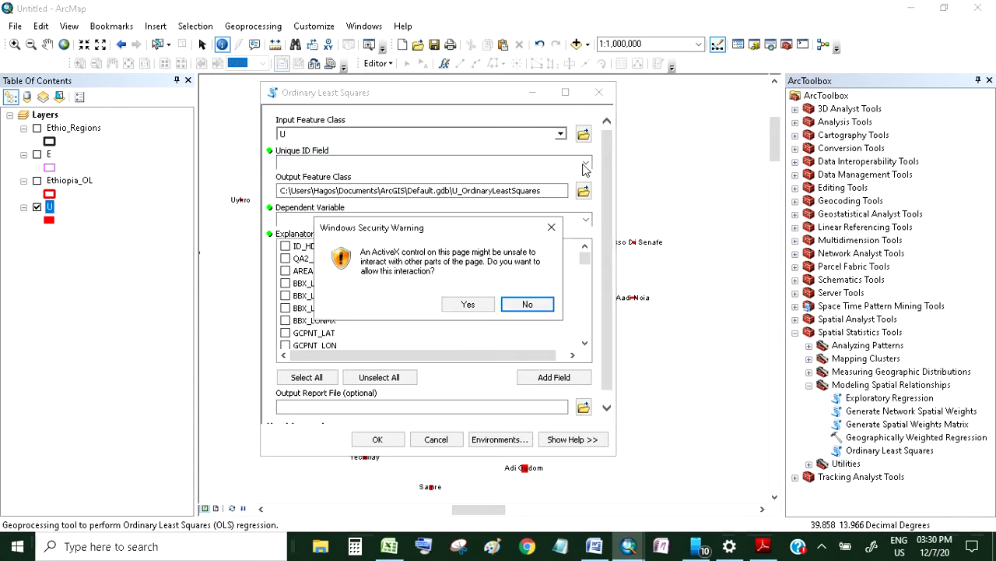
left_click(525, 304)
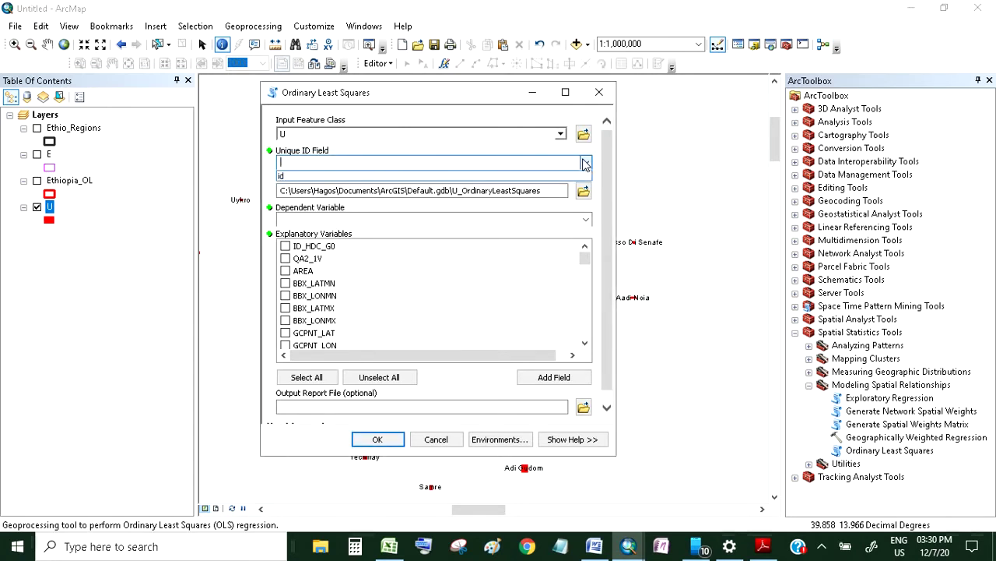
left_click(446, 176)
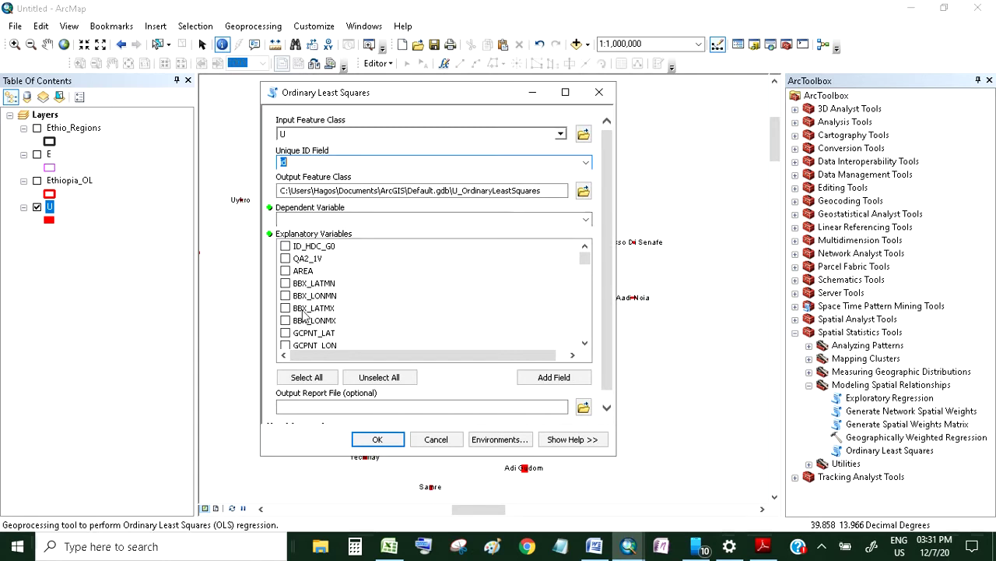
left_click(436, 439)
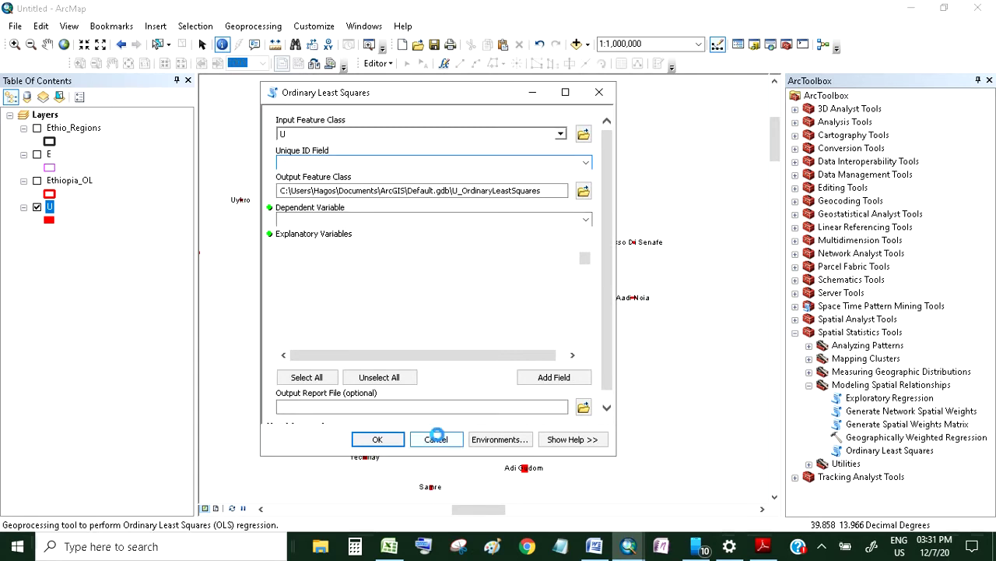
Step: Start the Exploratory Regression tool and use the U layer as its input features
double_click(871, 398)
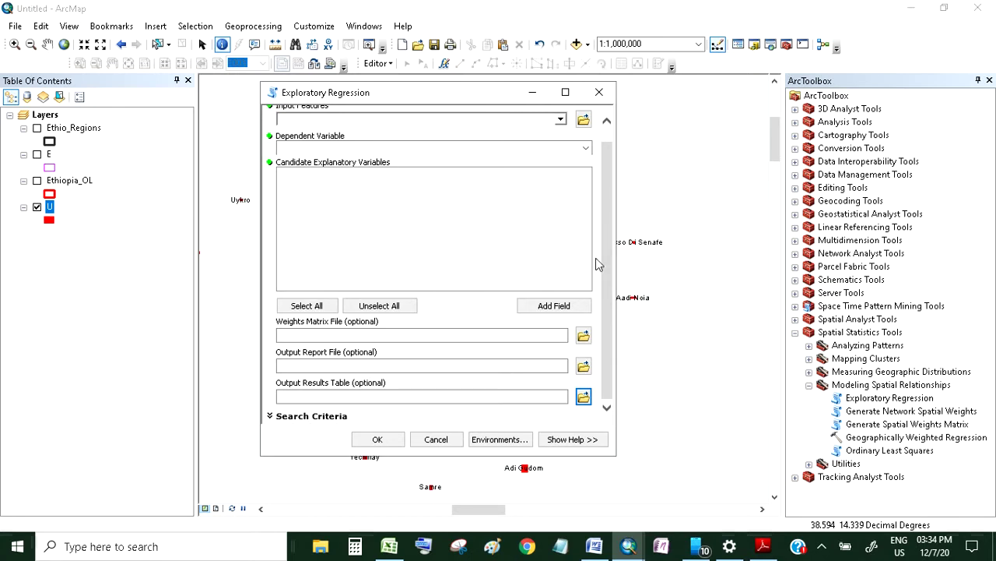
left_click_drag(610, 269, 612, 191)
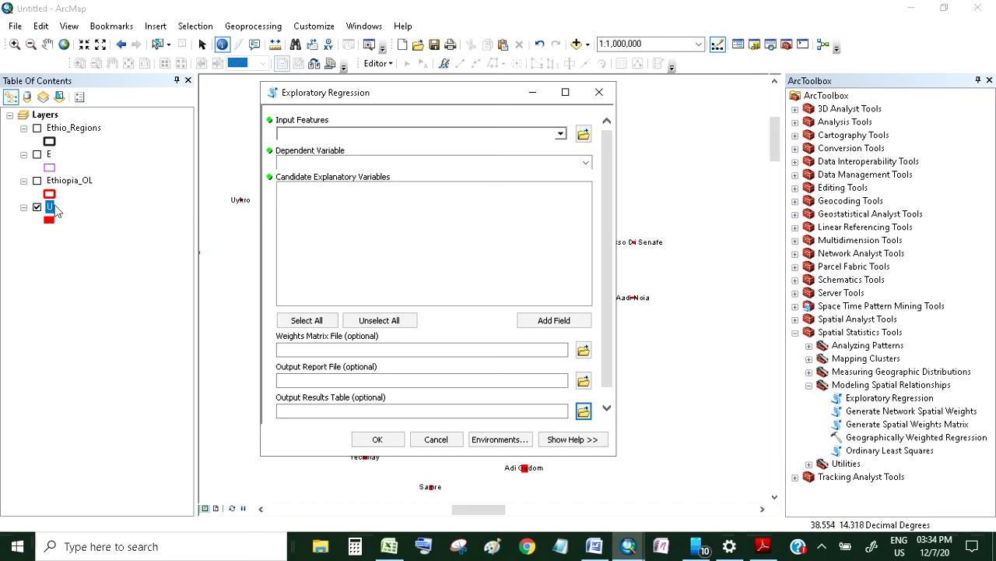
left_click_drag(53, 210, 301, 140)
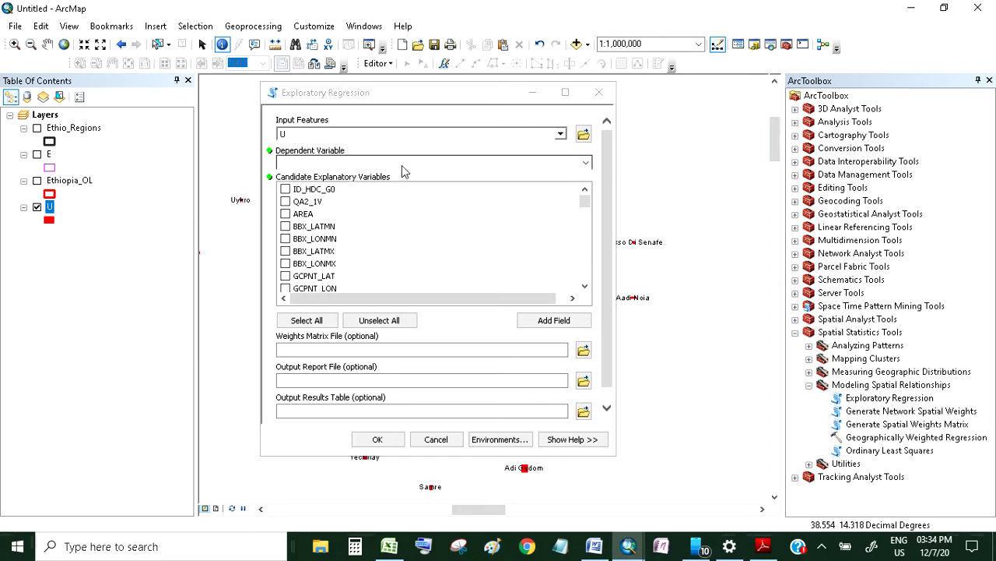
Step: Set P15 as the dependent variable of the exploratory regression, declining the ActiveX interaction
left_click(585, 163)
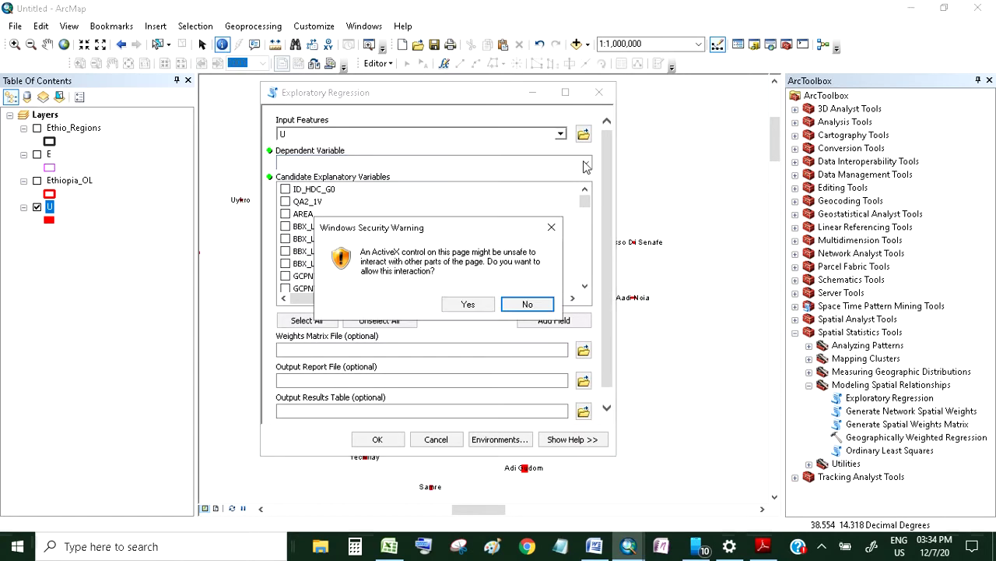
left_click(514, 305)
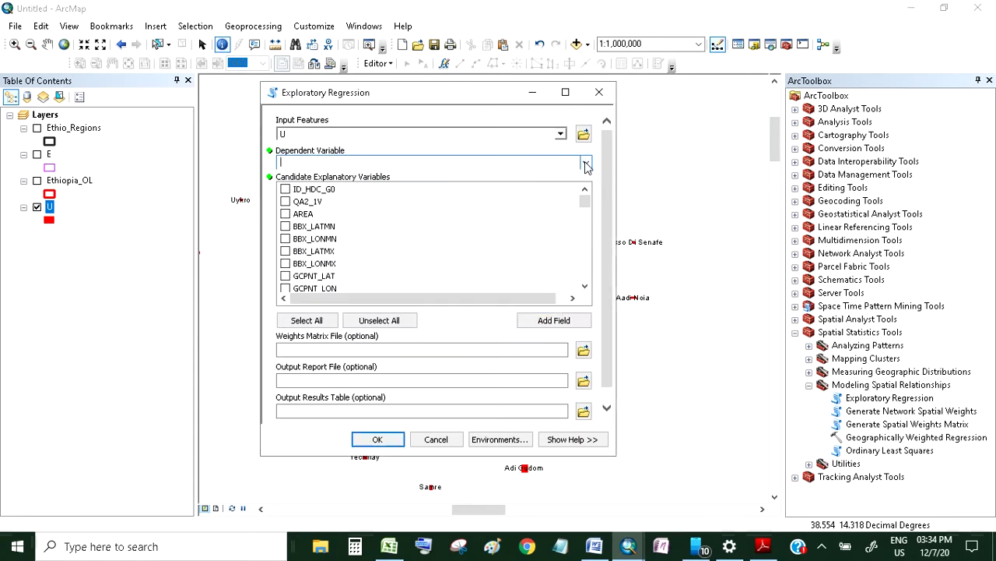
left_click(586, 162)
left_click_drag(593, 226, 592, 246)
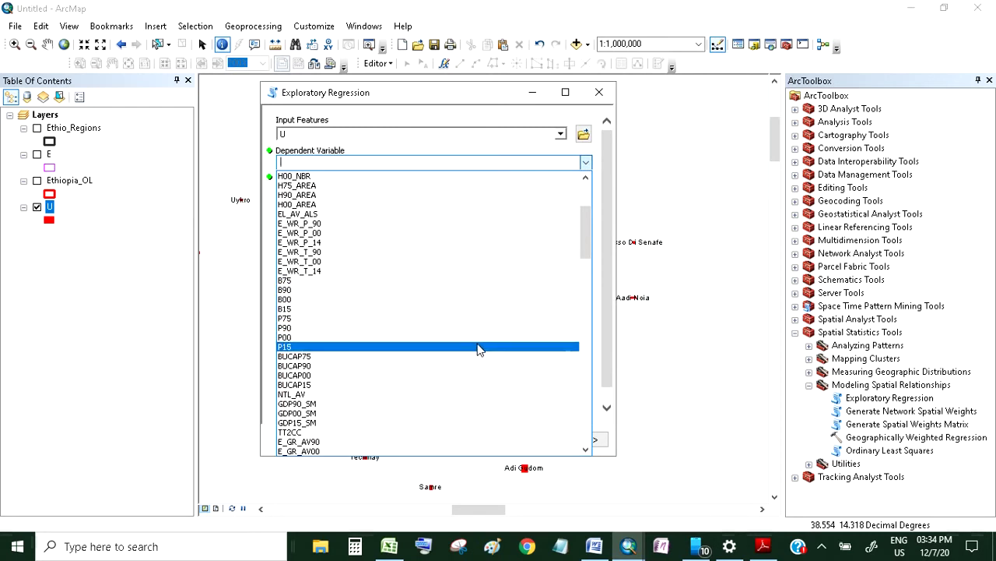
left_click(479, 348)
left_click(310, 164)
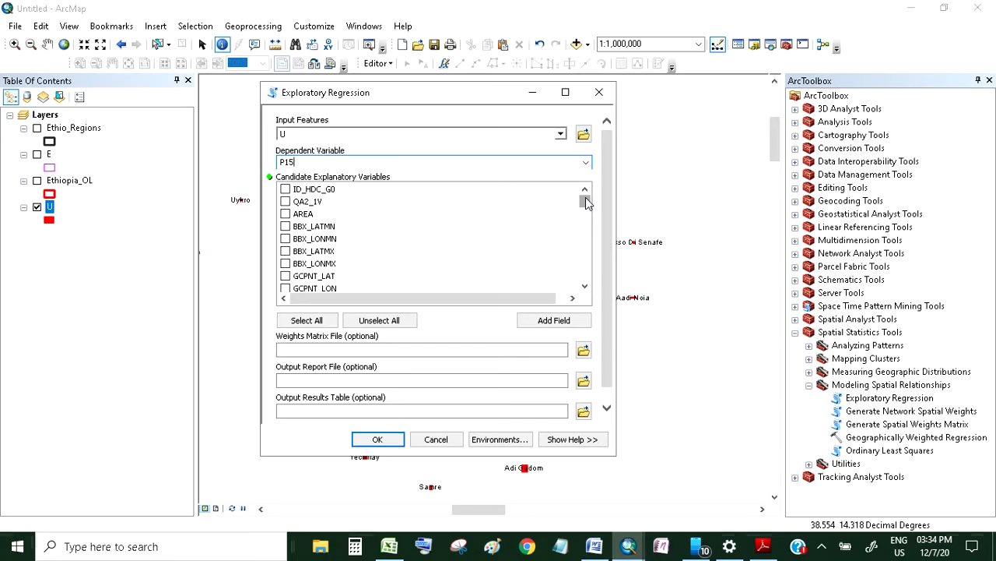
Step: Include B15 as a candidate explanatory variable for the regression
scroll(587, 203, "down", 1)
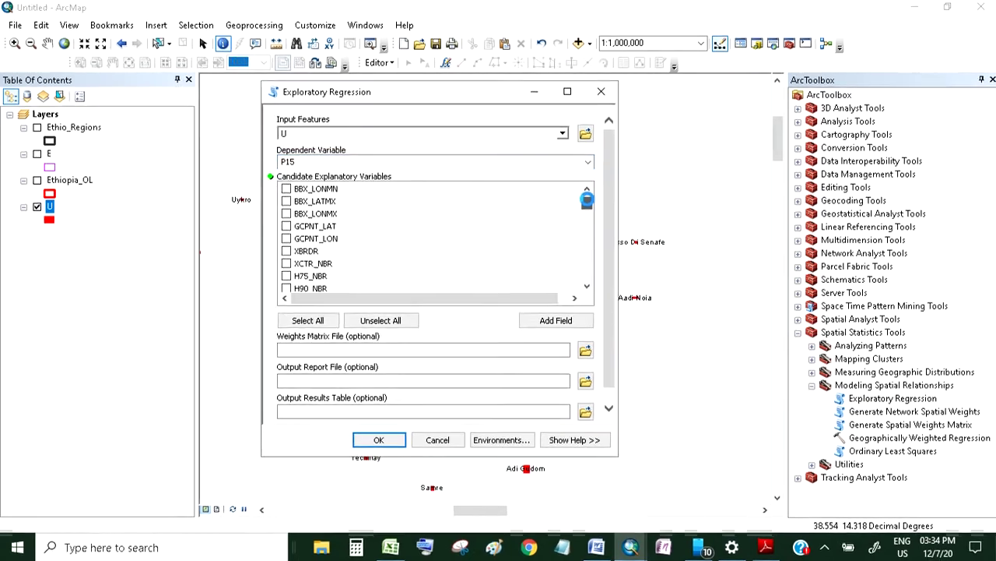
scroll(585, 200, "down", 3)
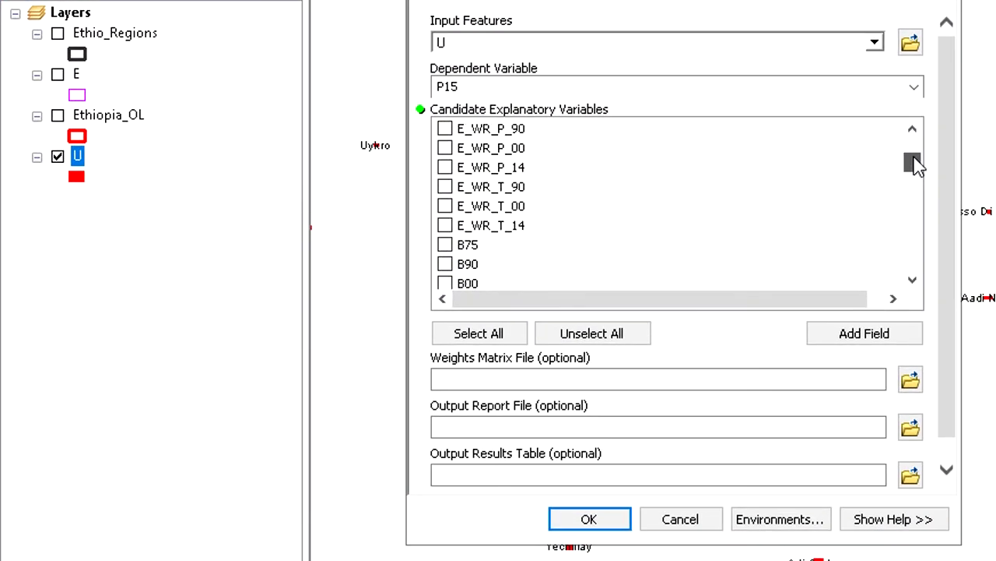
left_click_drag(917, 165, 916, 169)
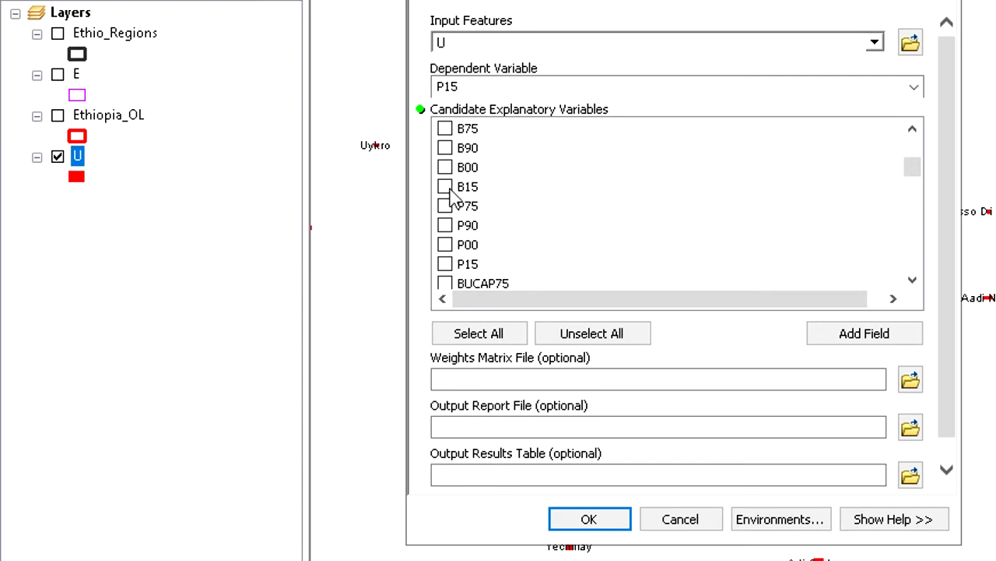
left_click(449, 190)
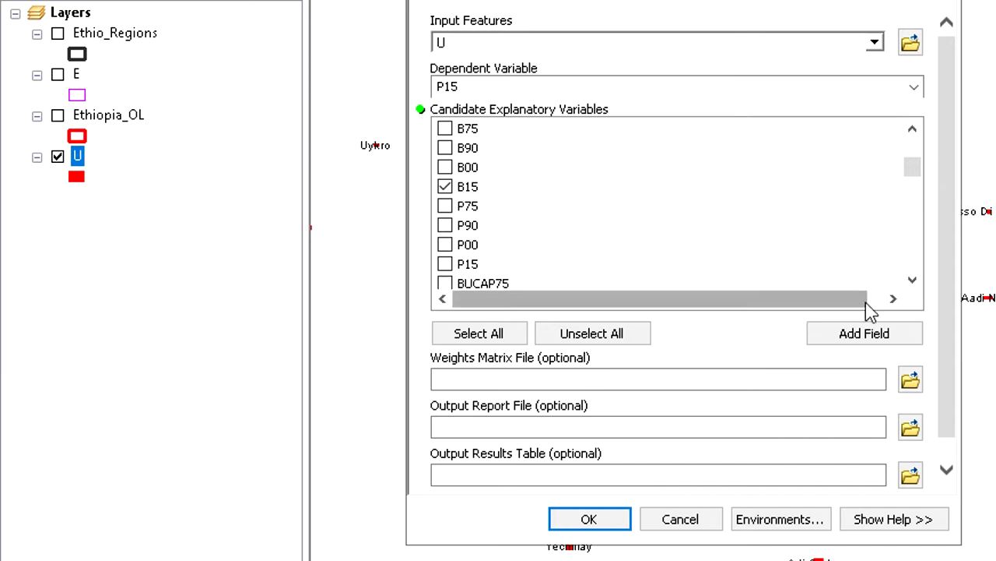
Step: Add GDP15_SM to the candidate explanatory variables
left_click(912, 279)
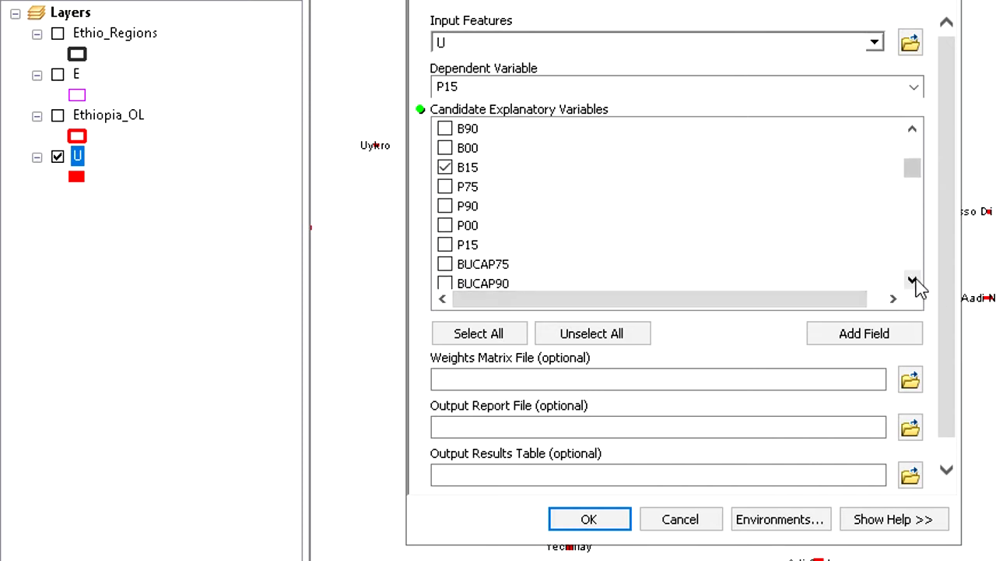
left_click(913, 280)
left_click(912, 279)
left_click(912, 279)
left_click(912, 280)
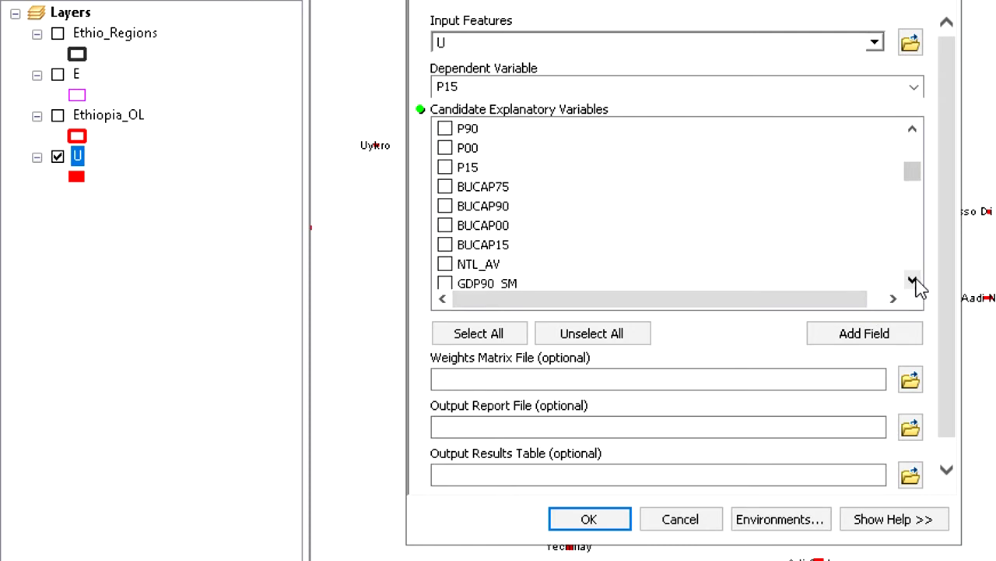
left_click(913, 279)
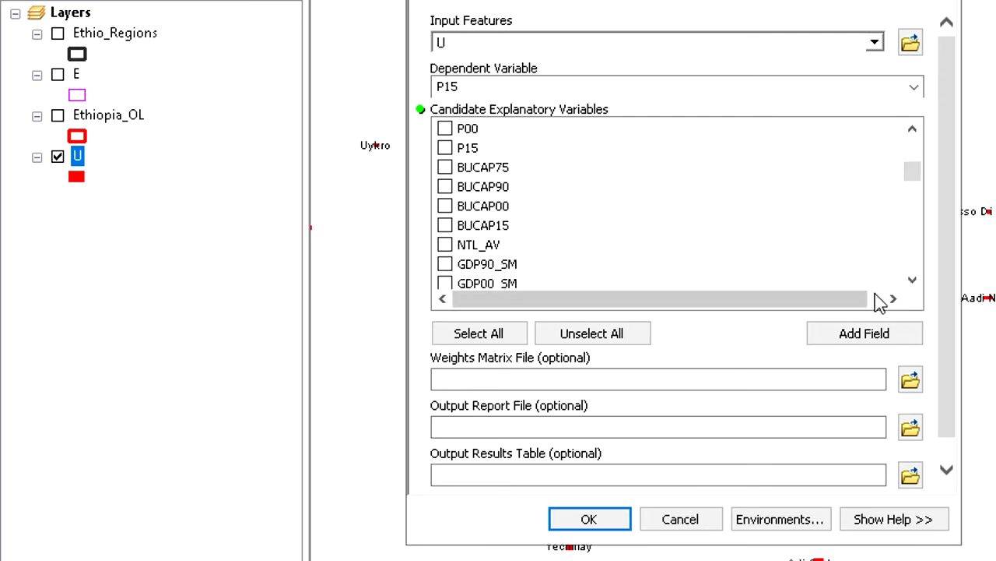
left_click(913, 280)
left_click(912, 280)
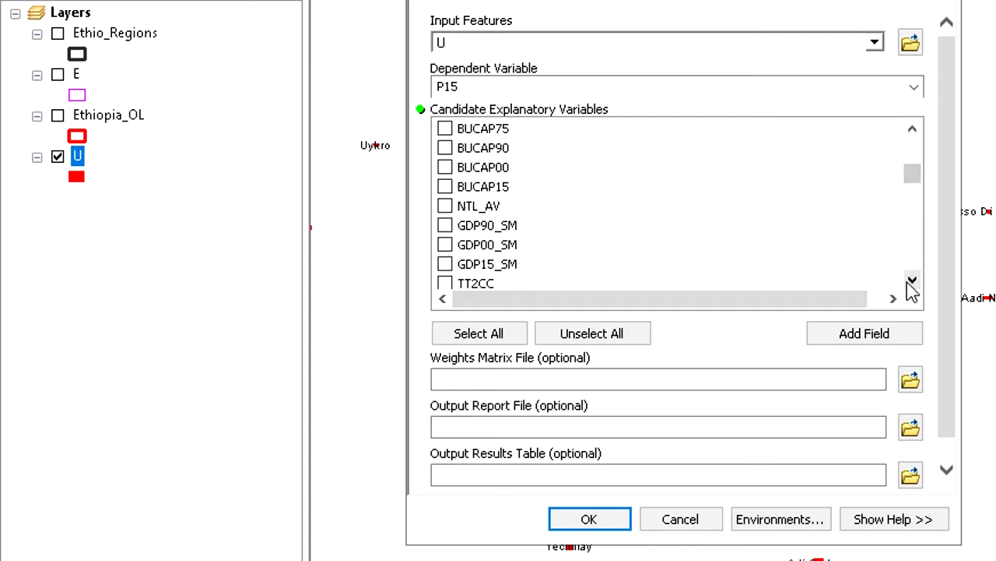
left_click(444, 263)
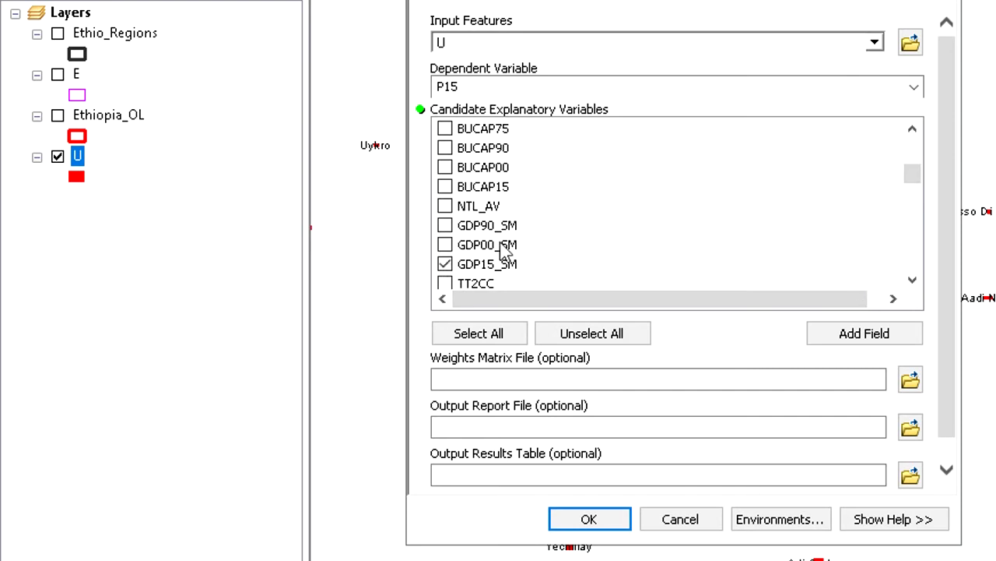
Step: Add NTL_AV to the candidate explanatory variables
scroll(502, 244, "down", 3)
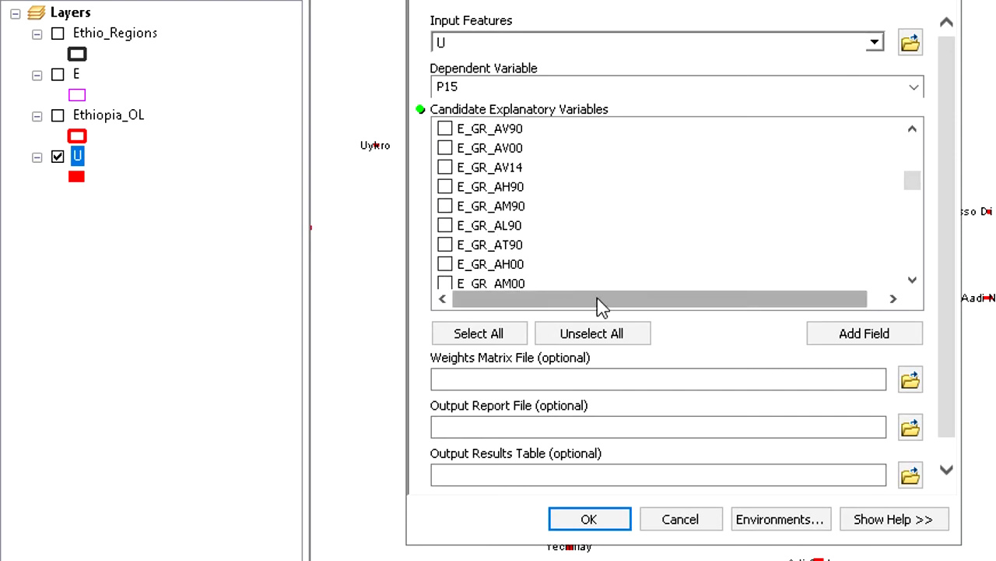
scroll(532, 247, "up", 2)
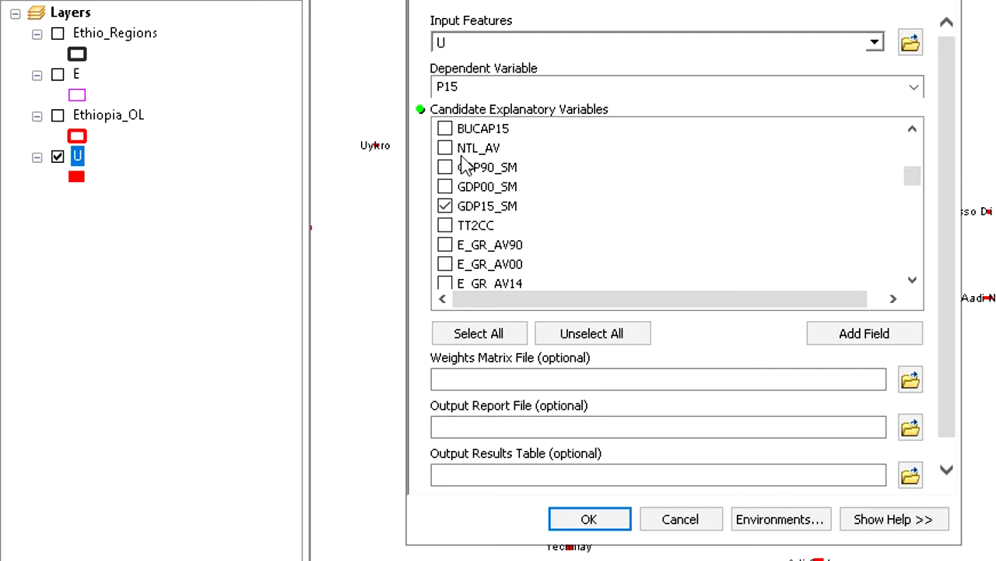
left_click(445, 148)
Step: Review the candidate explanatory variables, including the selected NTL_AV, GDP15_SM and B15, for other fields suited to the regression
scroll(668, 236, "up", 1)
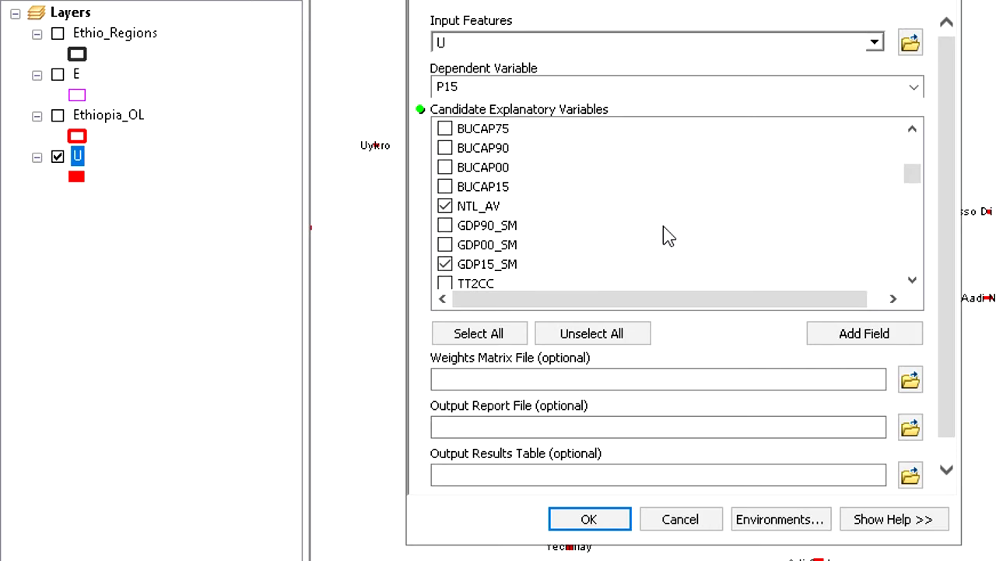
scroll(666, 229, "up", 2)
scroll(664, 230, "up", 2)
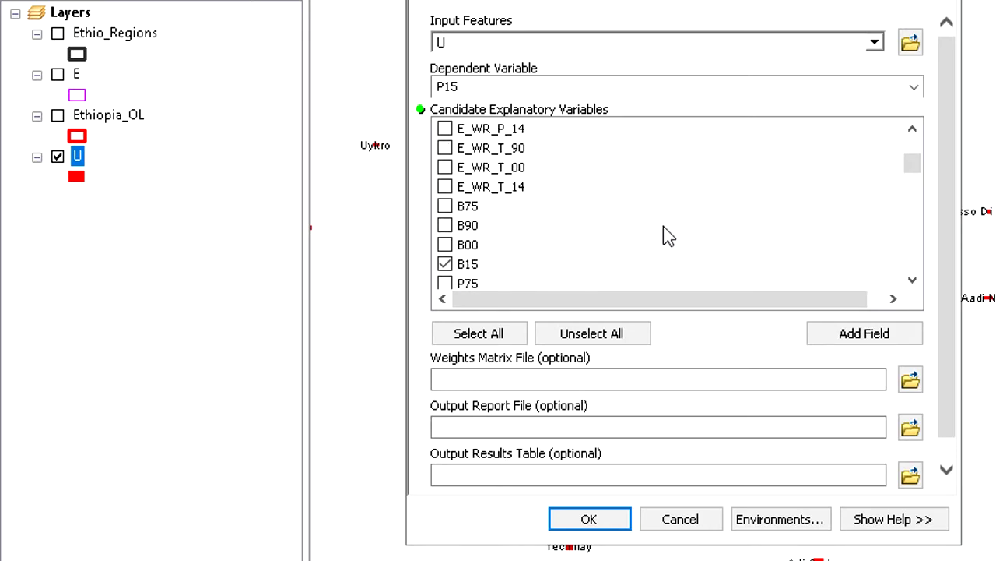
scroll(663, 226, "down", 8)
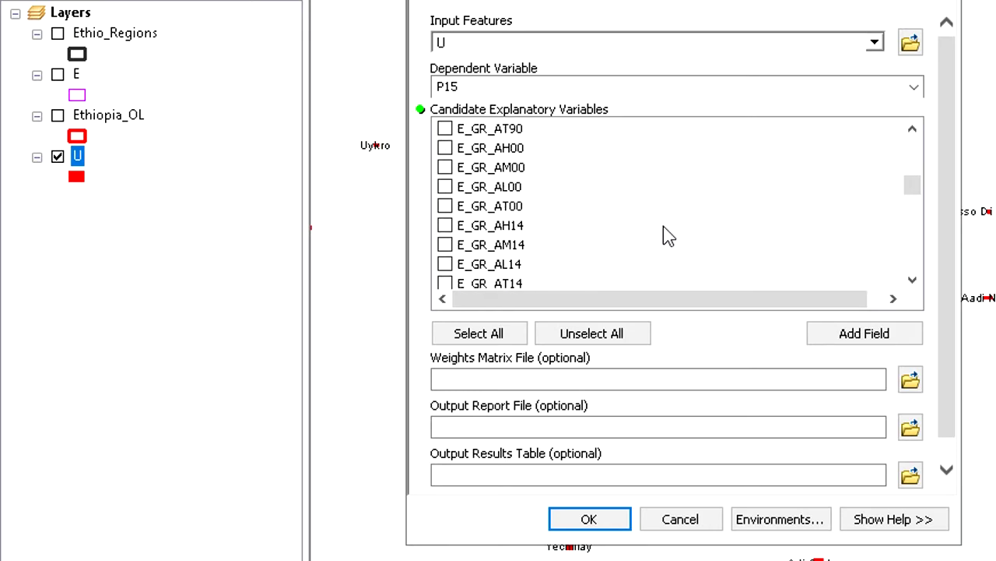
scroll(664, 225, "down", 10)
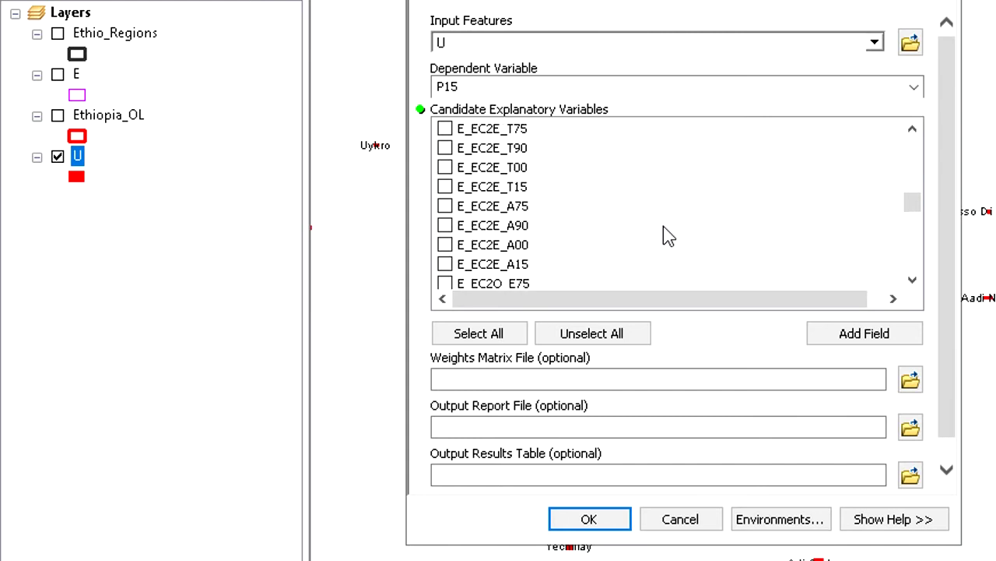
scroll(664, 226, "down", 1)
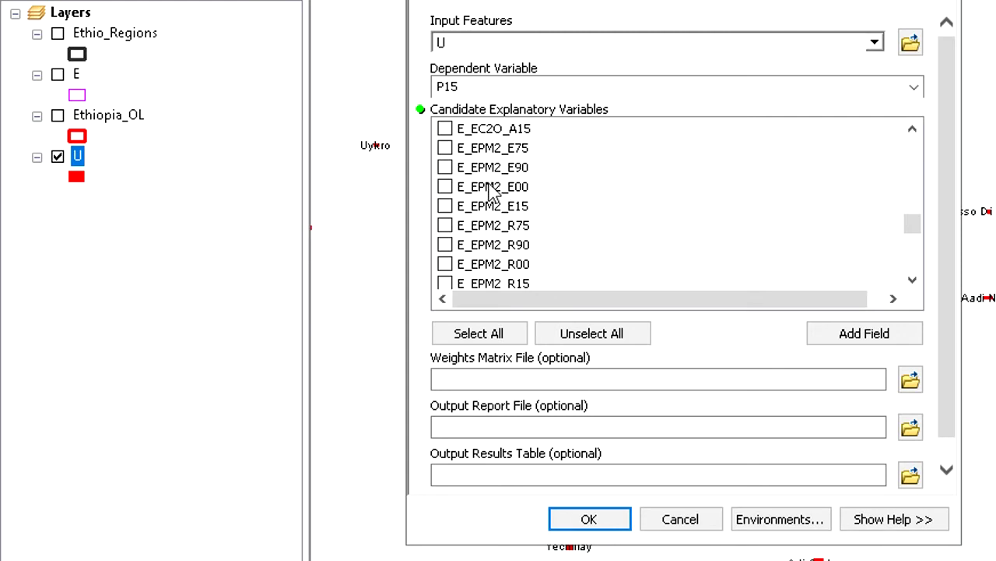
scroll(490, 190, "up", 2)
scroll(526, 225, "down", 2)
scroll(556, 254, "down", 12)
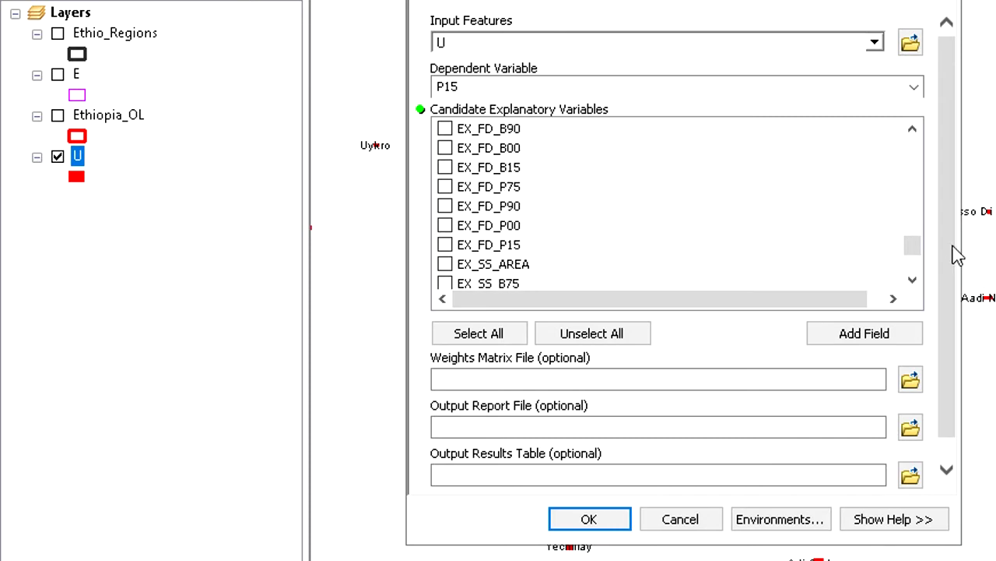
Step: Expand the regression's Search Criteria and review the maximum and minimum number of explanatory variables
left_click_drag(953, 250, 956, 295)
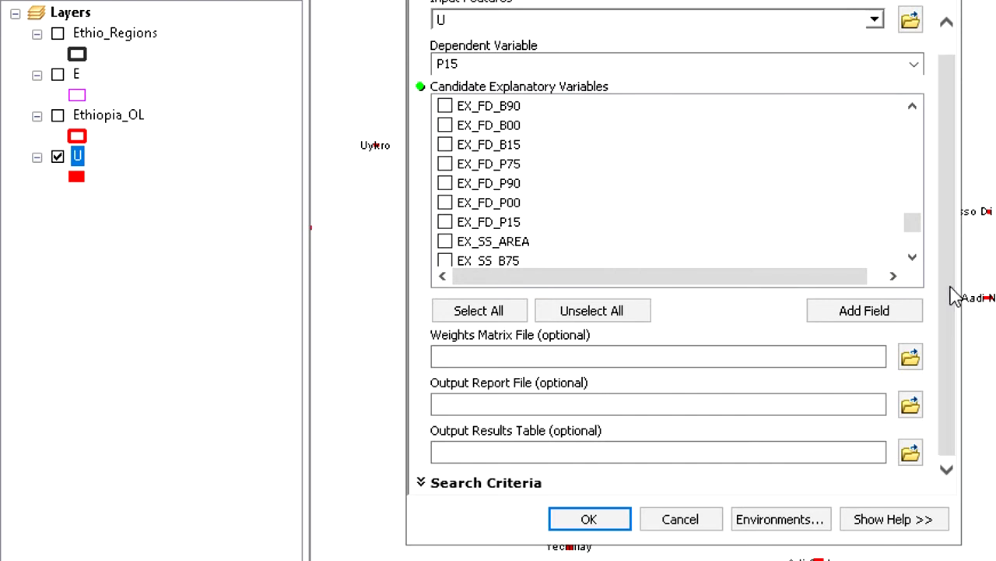
left_click(463, 486)
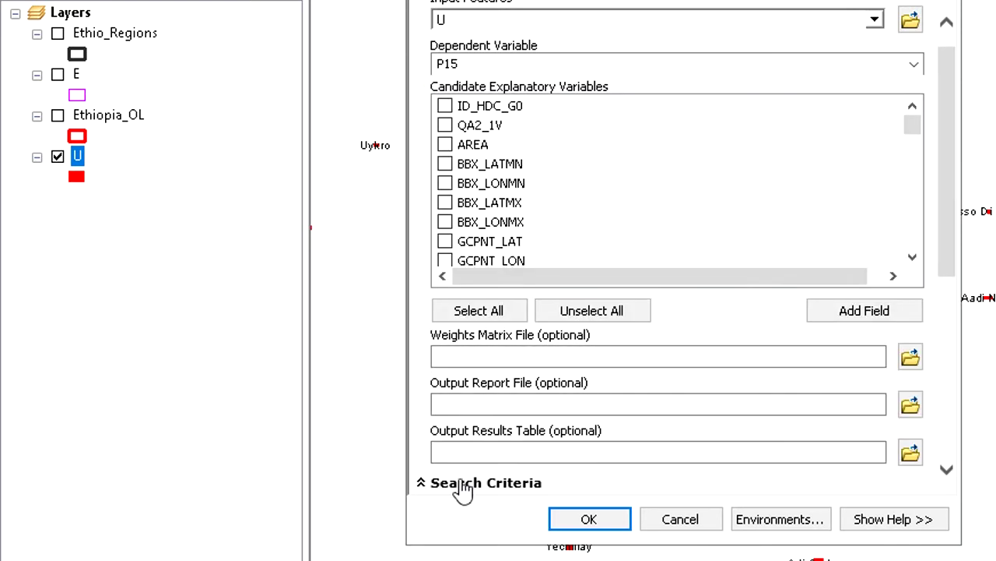
left_click_drag(950, 240, 949, 334)
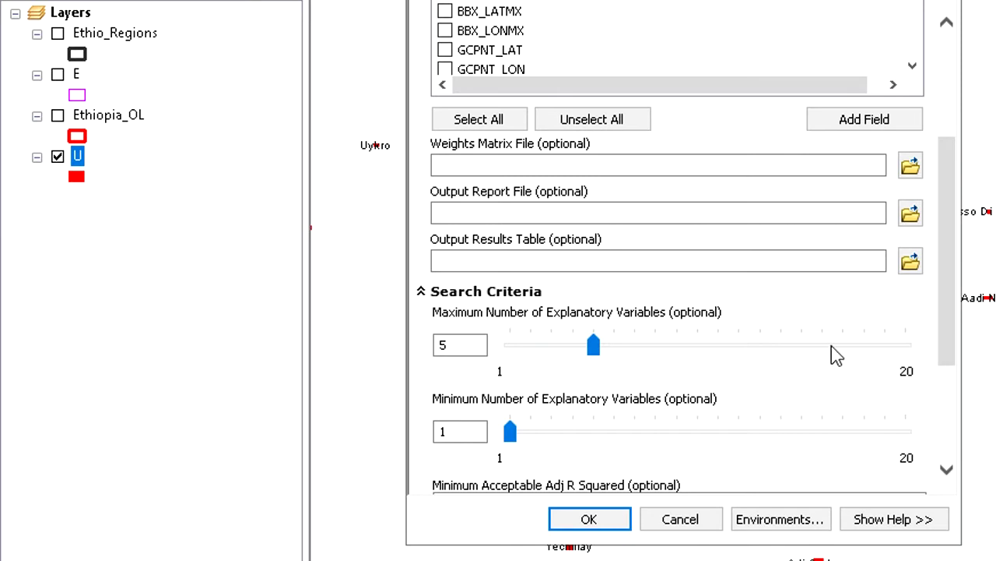
left_click_drag(949, 339, 967, 246)
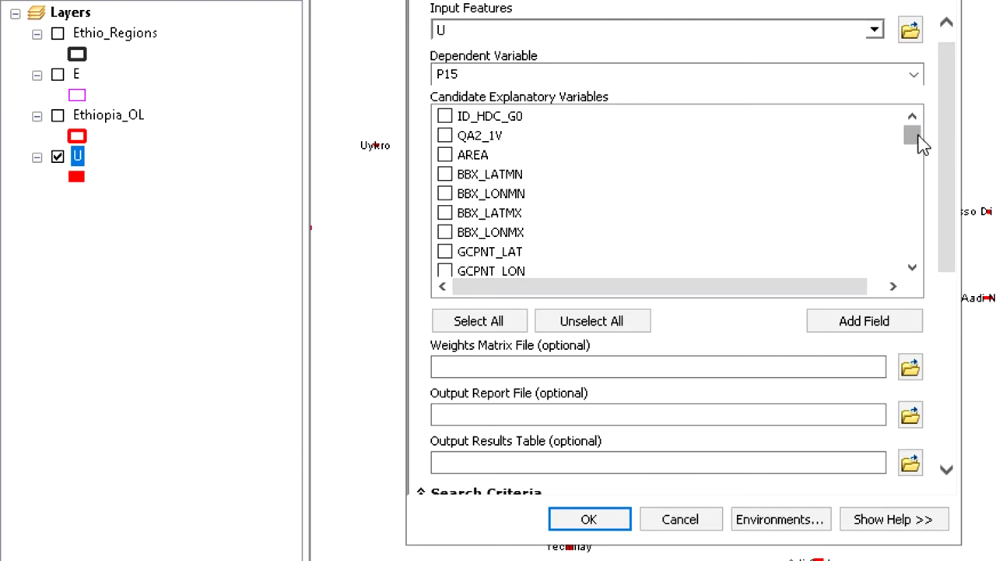
mouse_move(917, 136)
left_mouse_down()
mouse_move(919, 230)
mouse_move(922, 135)
left_mouse_up()
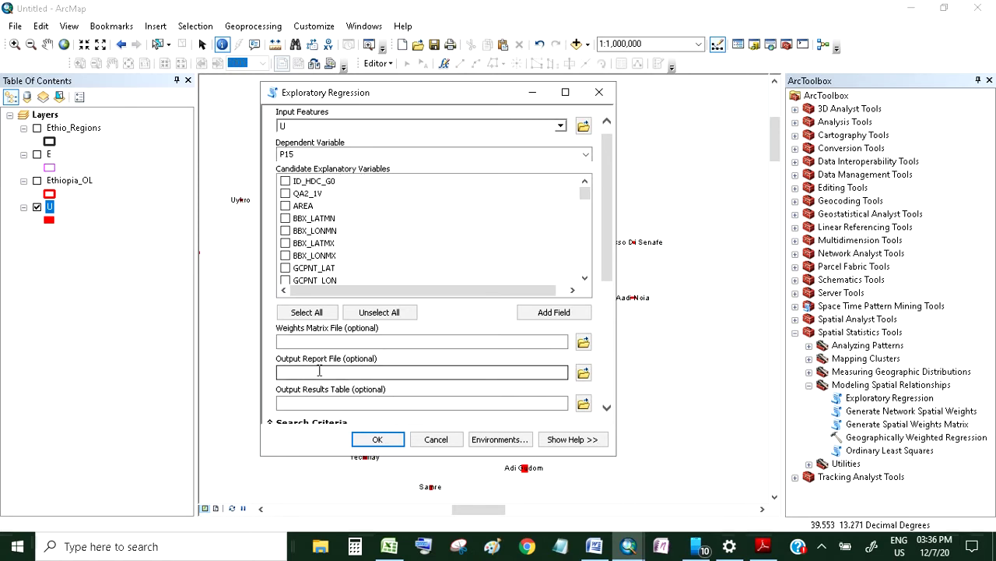
Step: Set the output report file to PG.txt in the GN folder
left_click(584, 374)
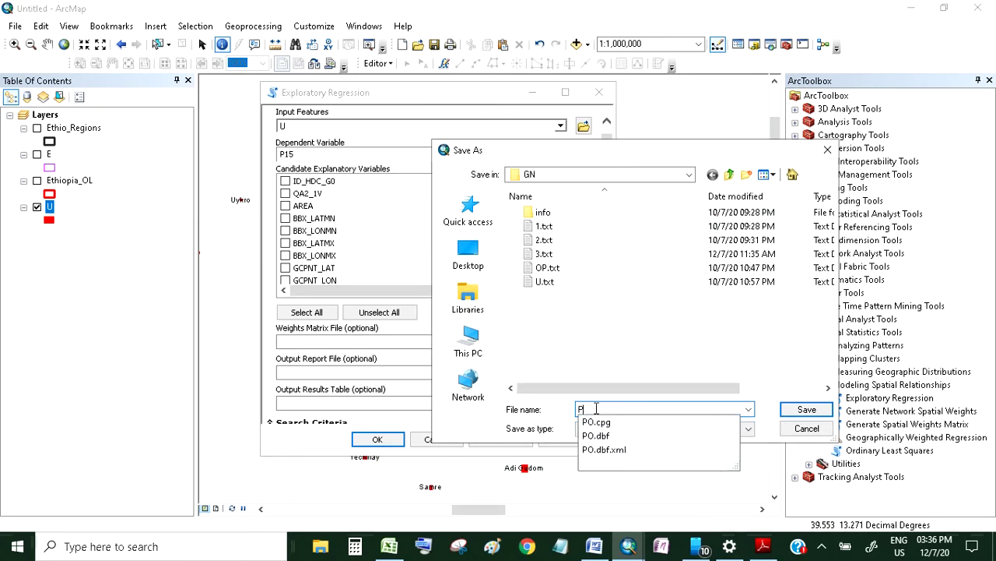
type("G")
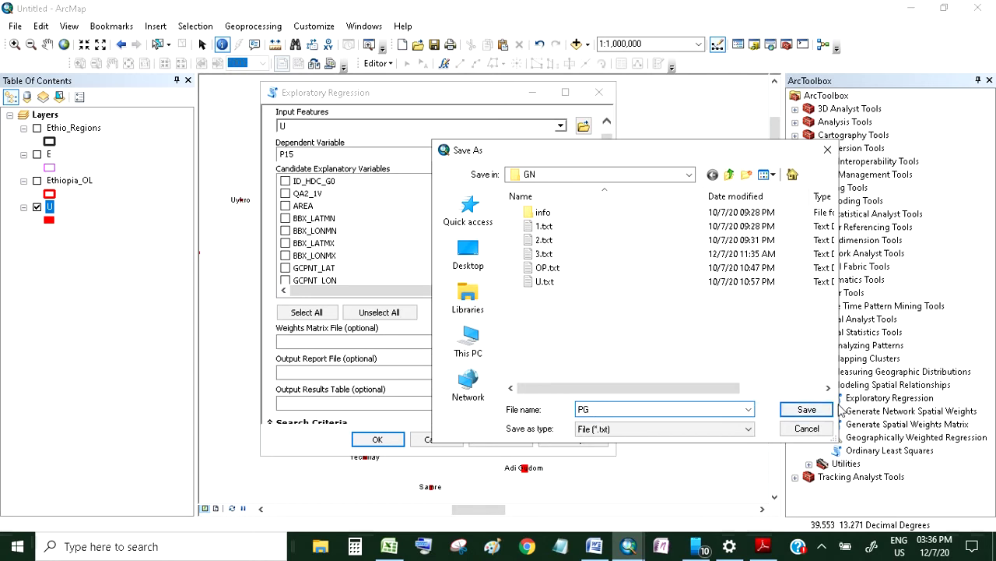
left_click(806, 409)
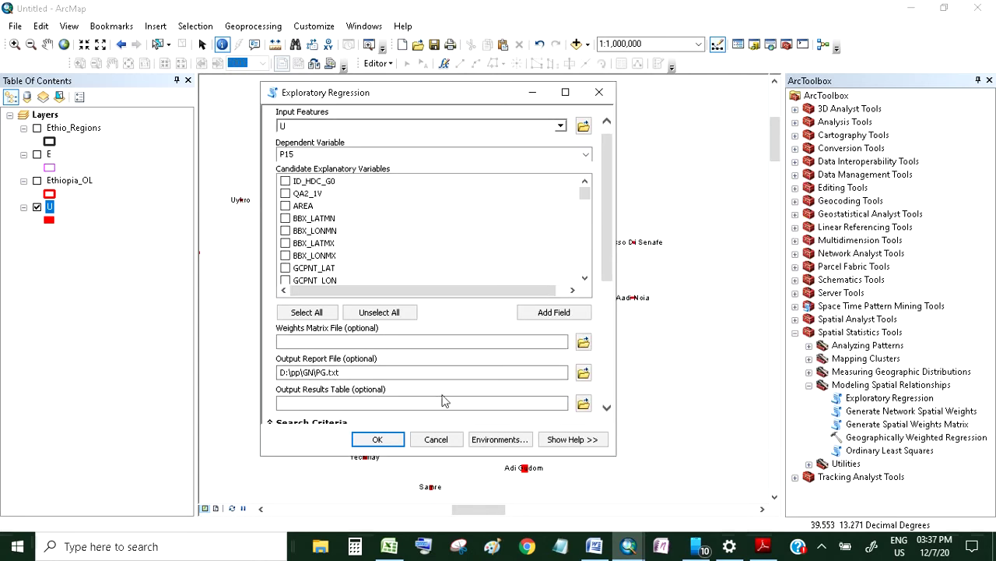
Step: Set the output results table to PG in the GN folder and run the exploratory regression
left_click(322, 403)
left_click(582, 405)
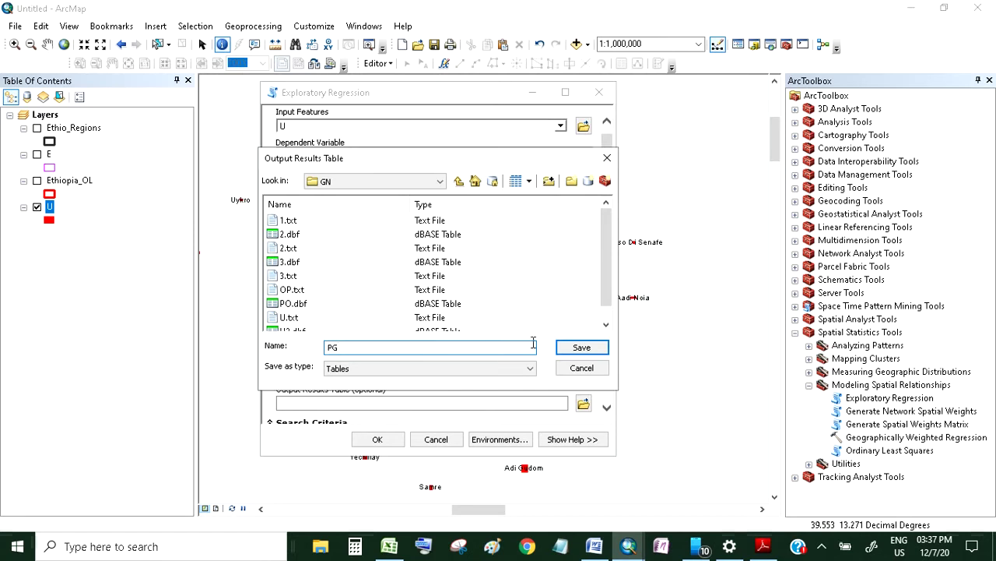
type("PG")
left_click(582, 347)
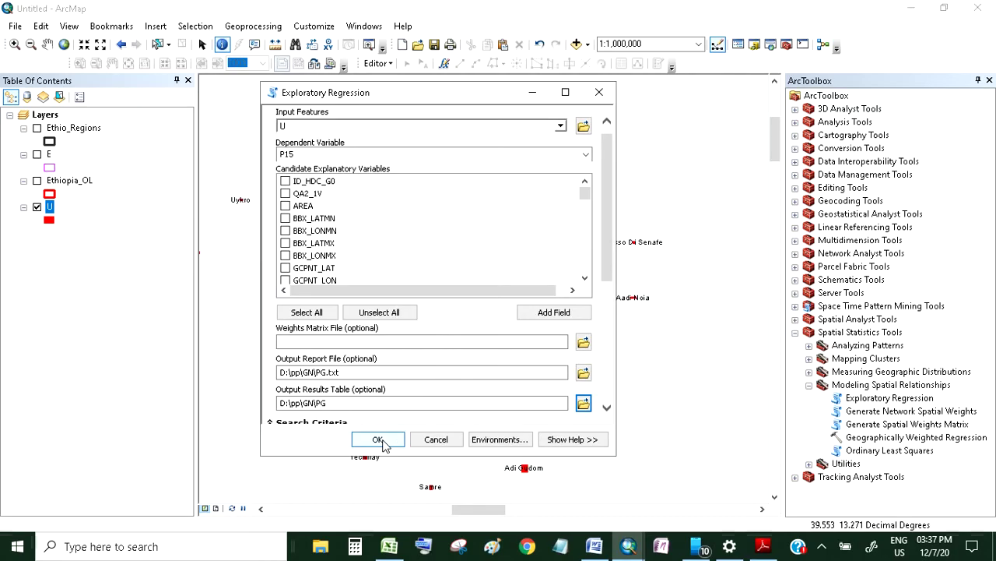
left_click(379, 440)
Step: Examine the latest exploratory regression's messages in the geoprocessing results, comparing adjusted R-squared, AICc and VIF of the candidate models
left_click(248, 27)
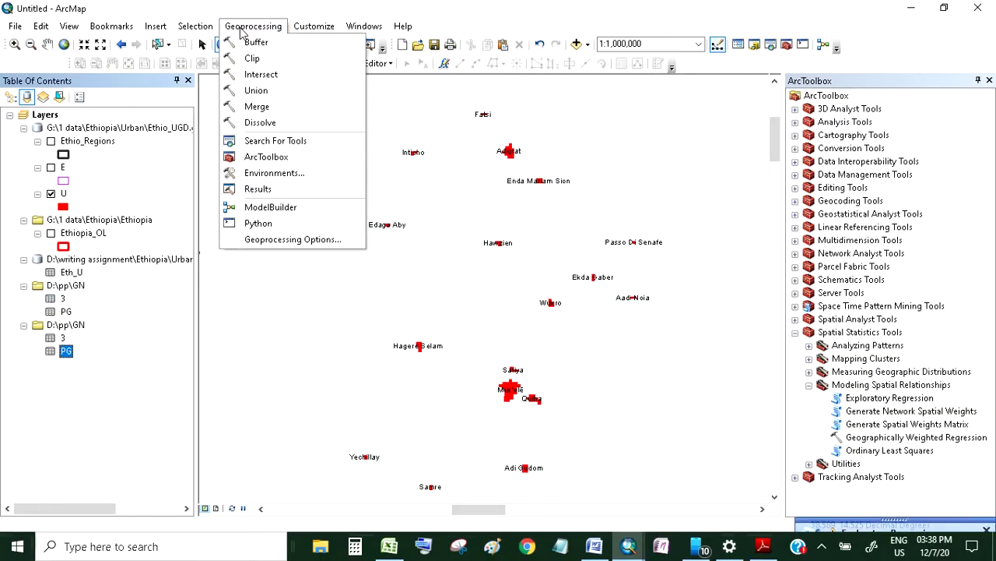
left_click(258, 189)
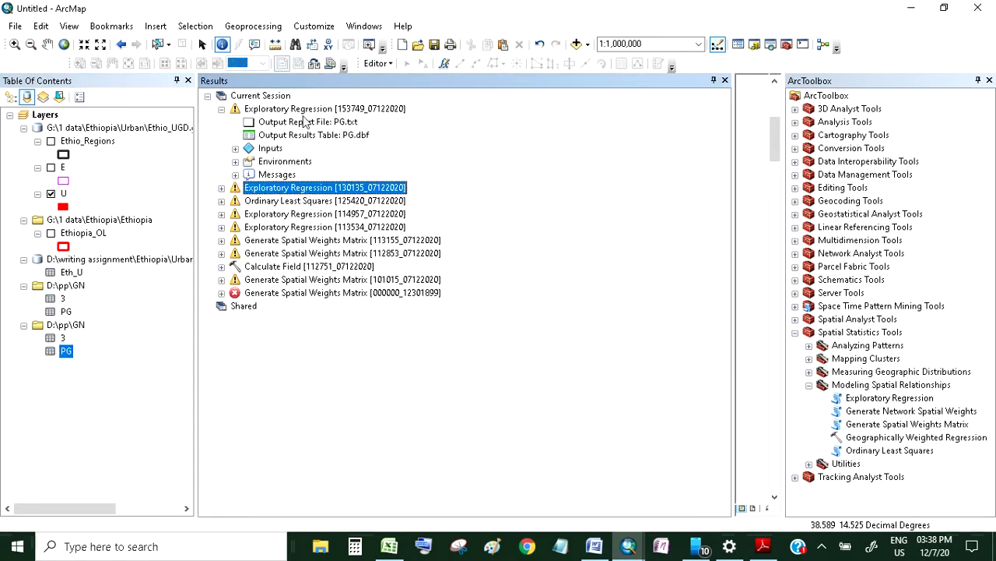
left_click(235, 174)
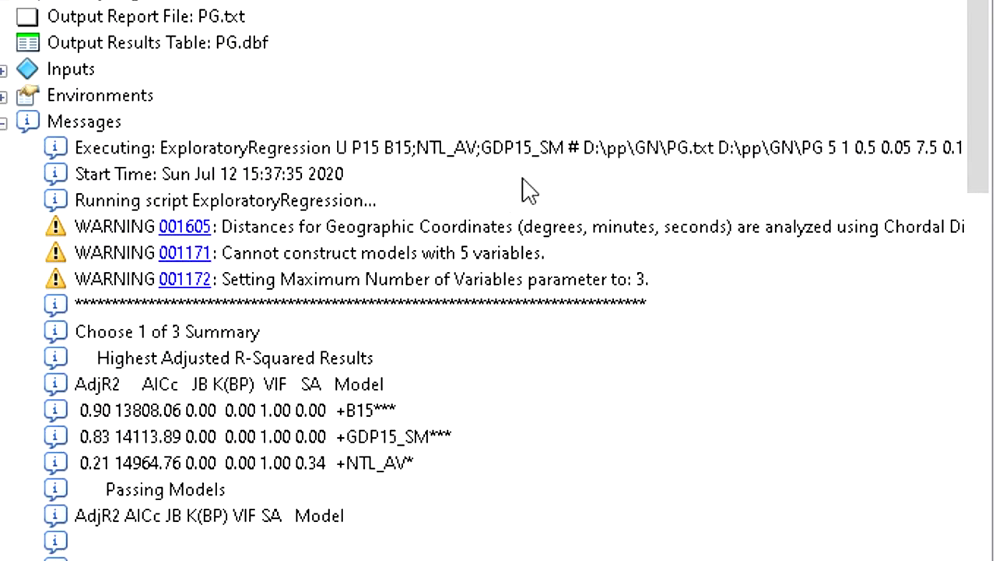
left_click_drag(974, 151, 985, 195)
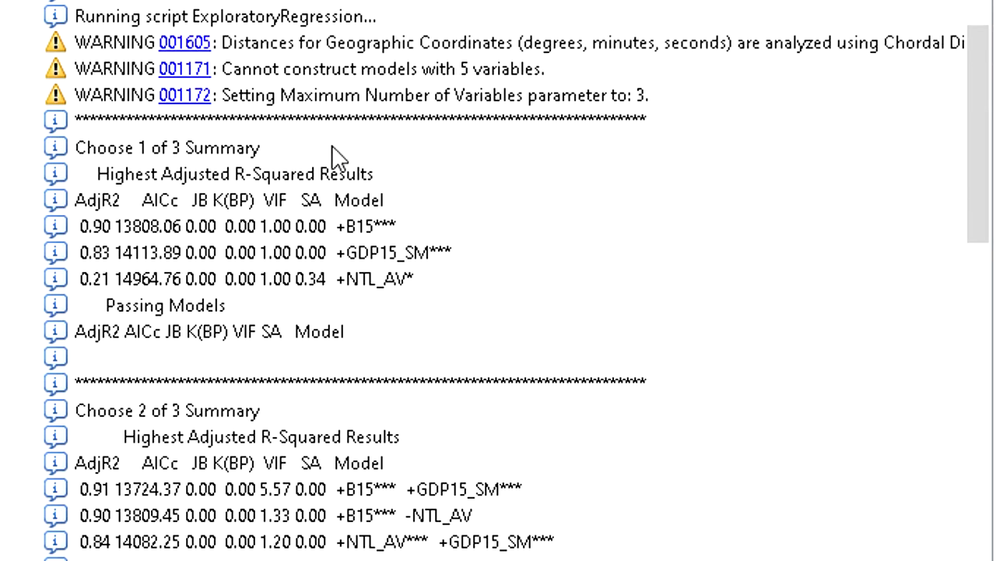
scroll(335, 156, "down", 1)
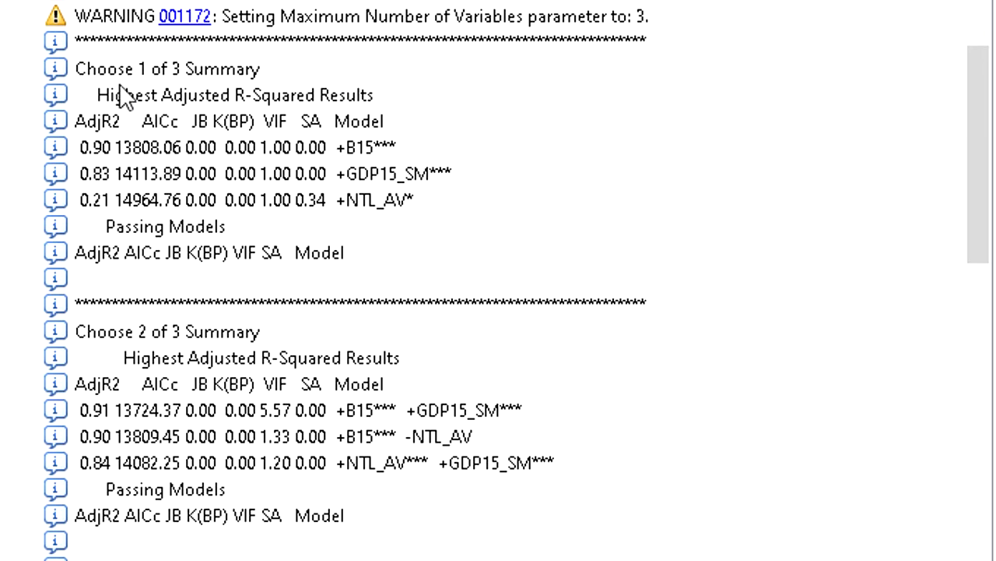
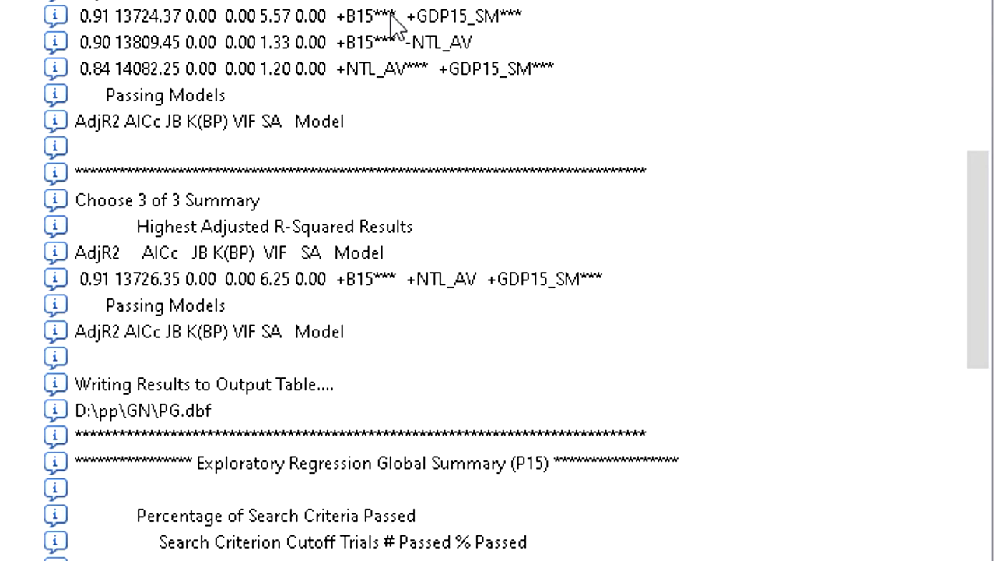
scroll(394, 24, "up", 6)
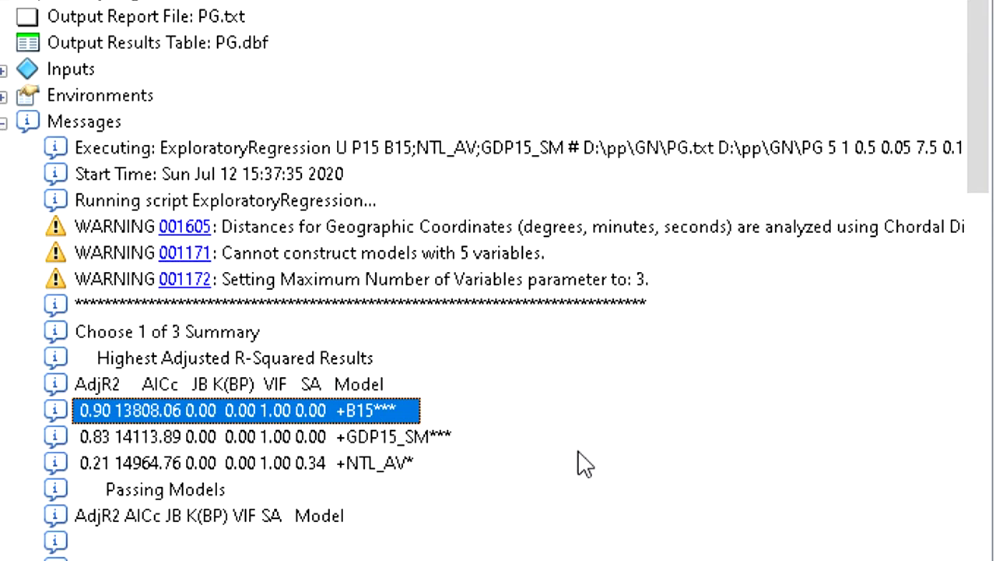
scroll(584, 464, "down", 4)
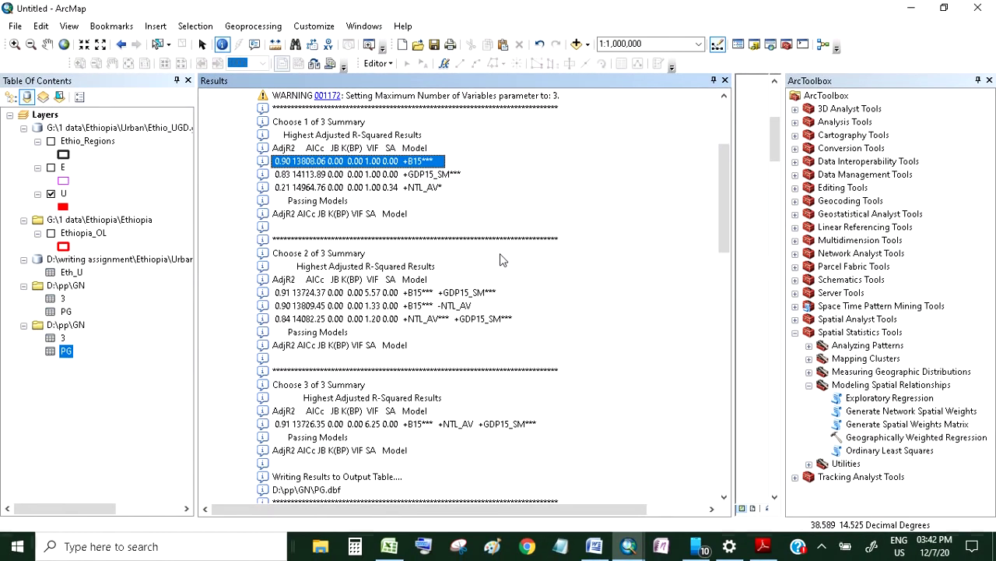
scroll(502, 259, "up", 4)
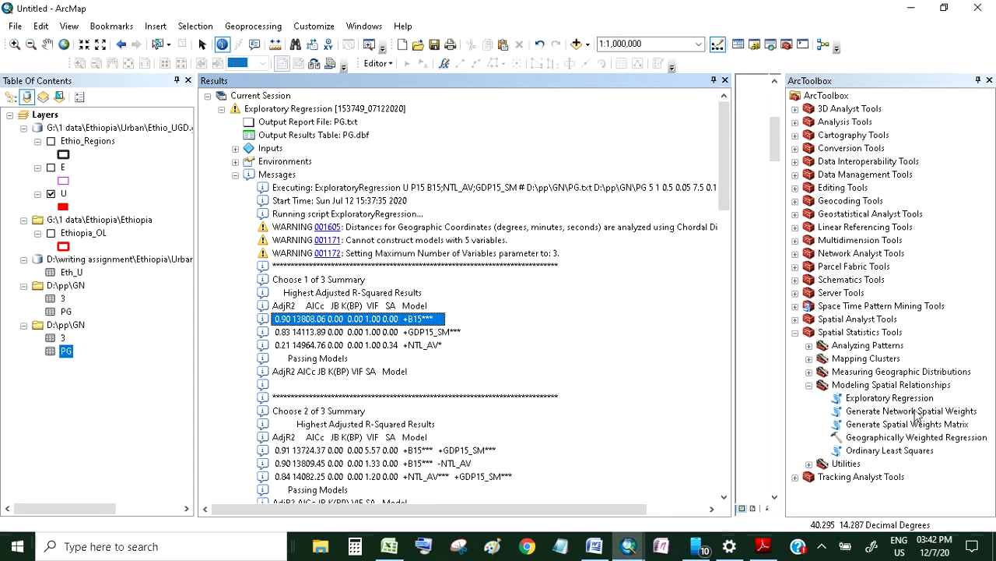
left_click(724, 82)
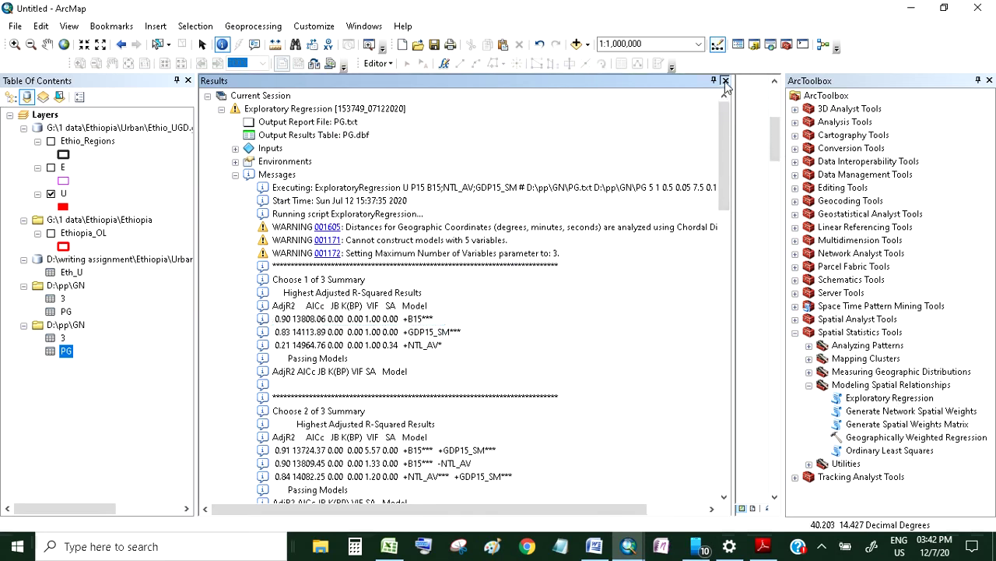
left_click(868, 397)
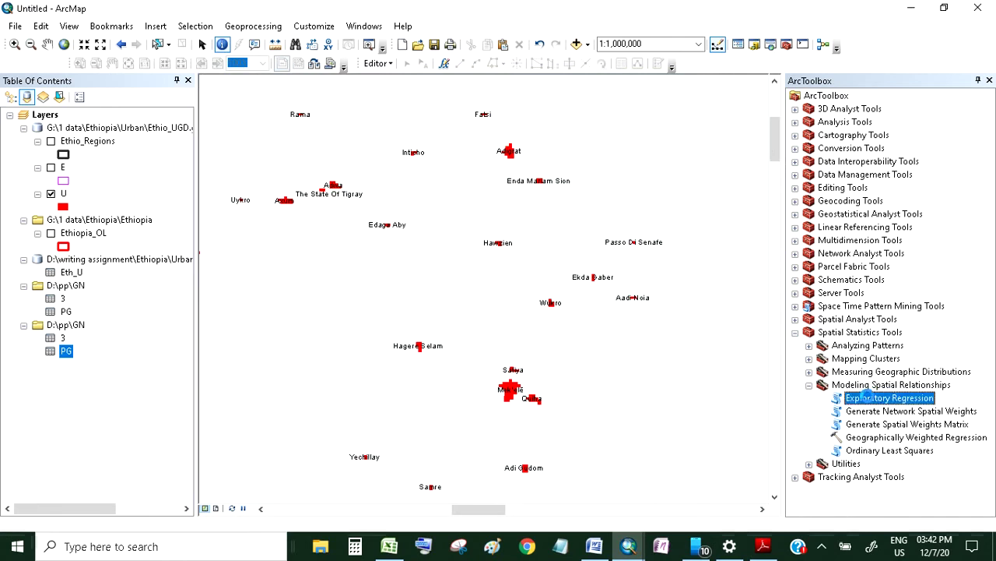
double_click(866, 397)
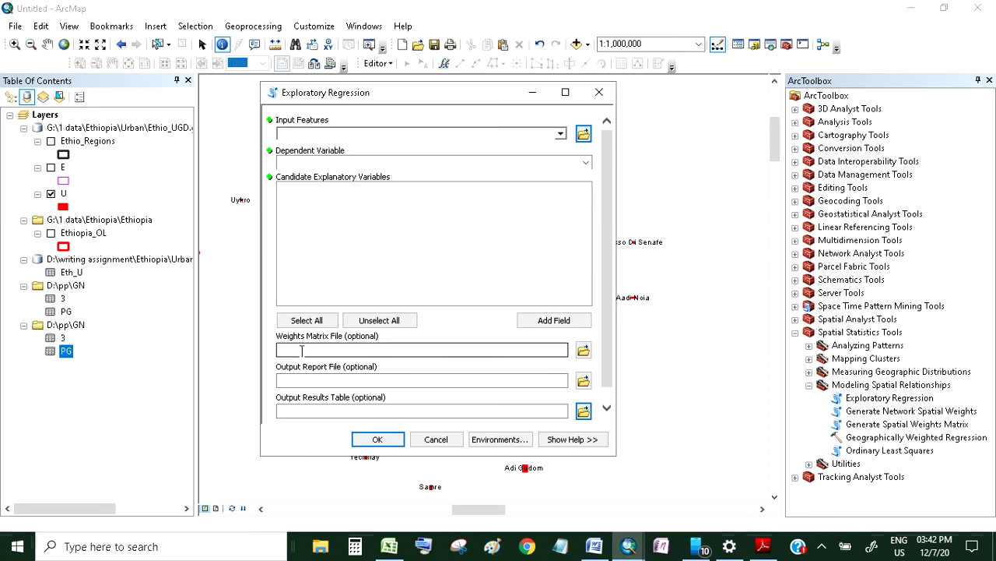
left_click(454, 441)
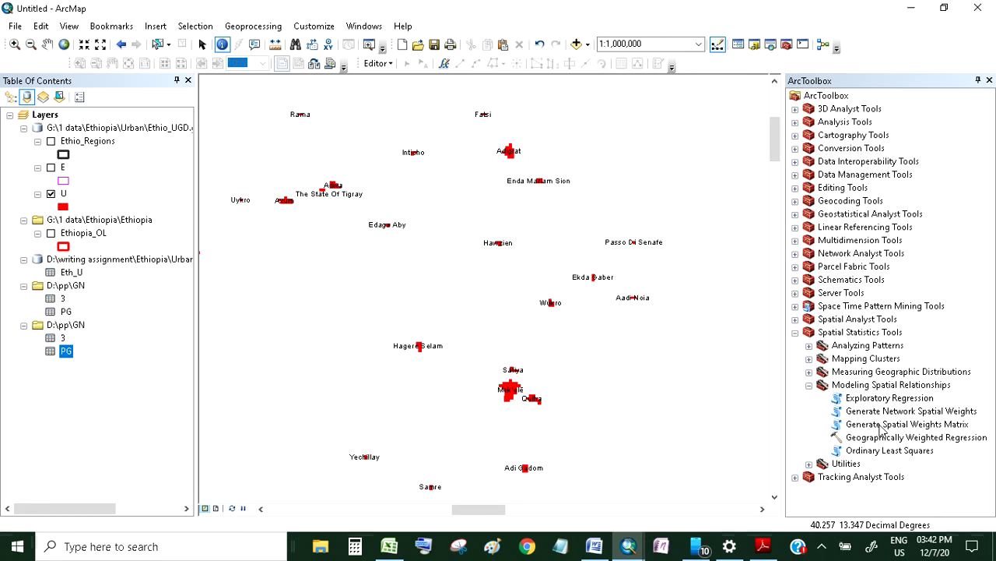
left_click(852, 398)
Step: Start the Spatial Autocorrelation (Morans I) tool and set U as its input feature class
left_click(809, 344)
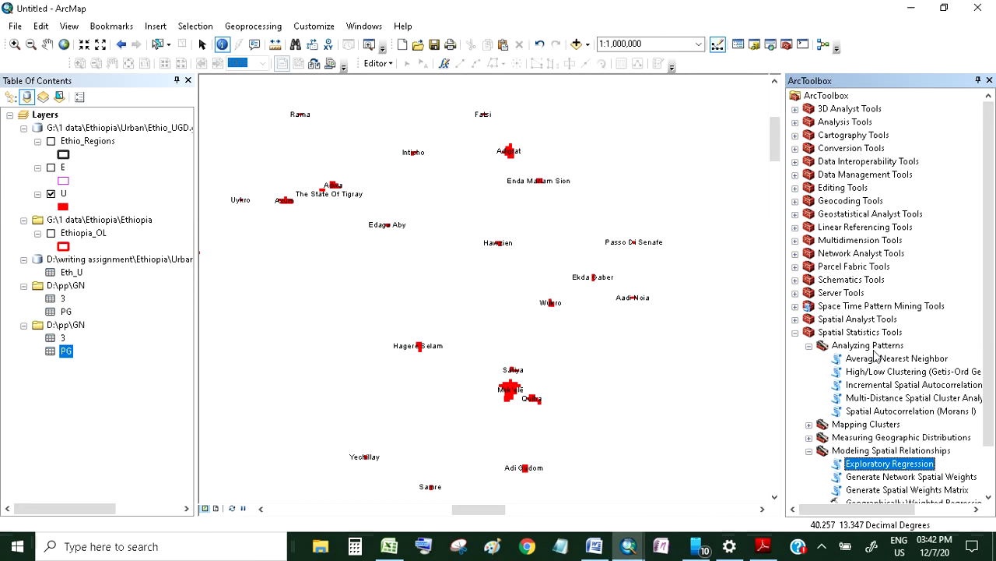
double_click(876, 411)
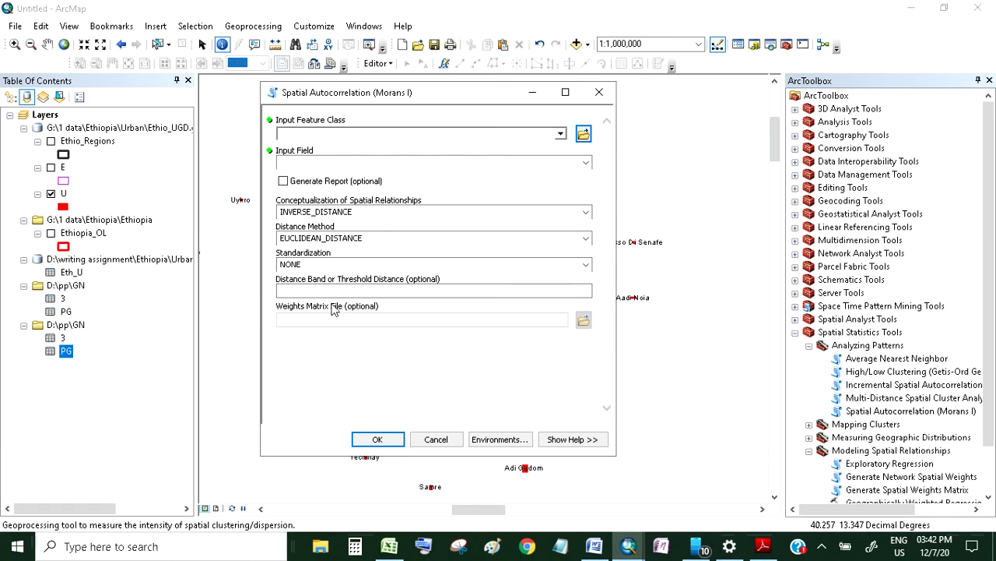
left_click(560, 133)
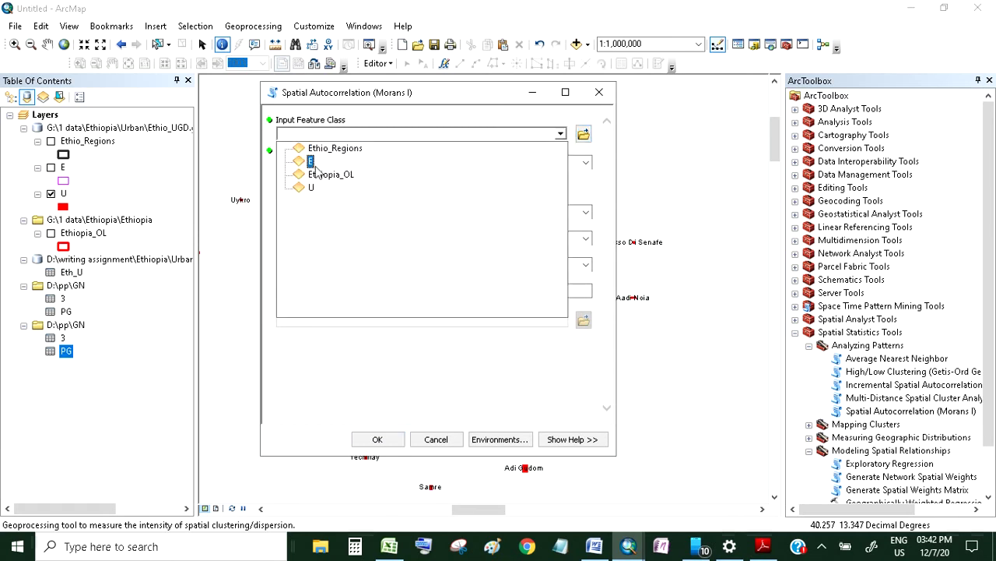
left_click(311, 188)
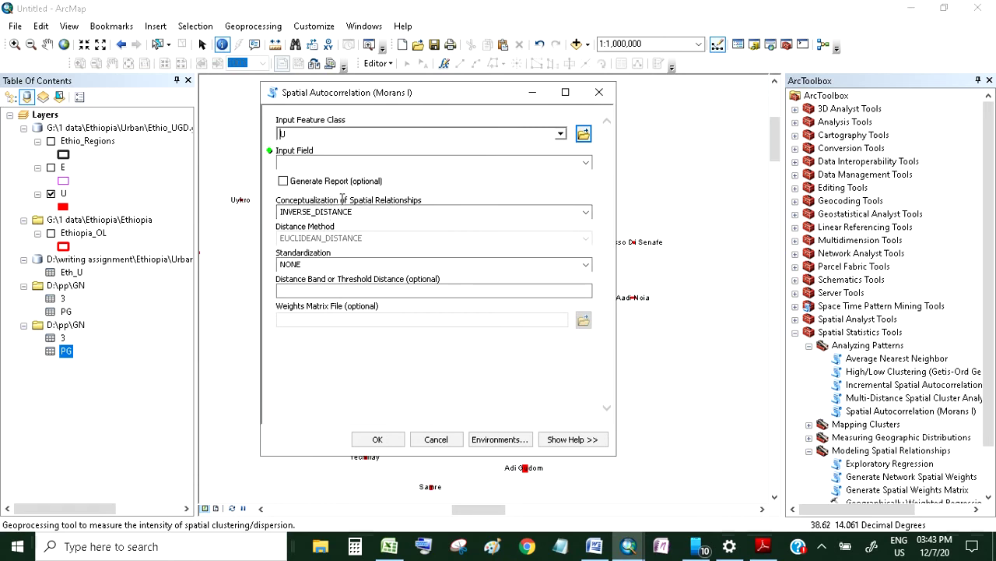
Step: Review the available conceptualizations of spatial relationships in the Morans I tool, keeping INVERSE_DISTANCE
left_click(587, 213)
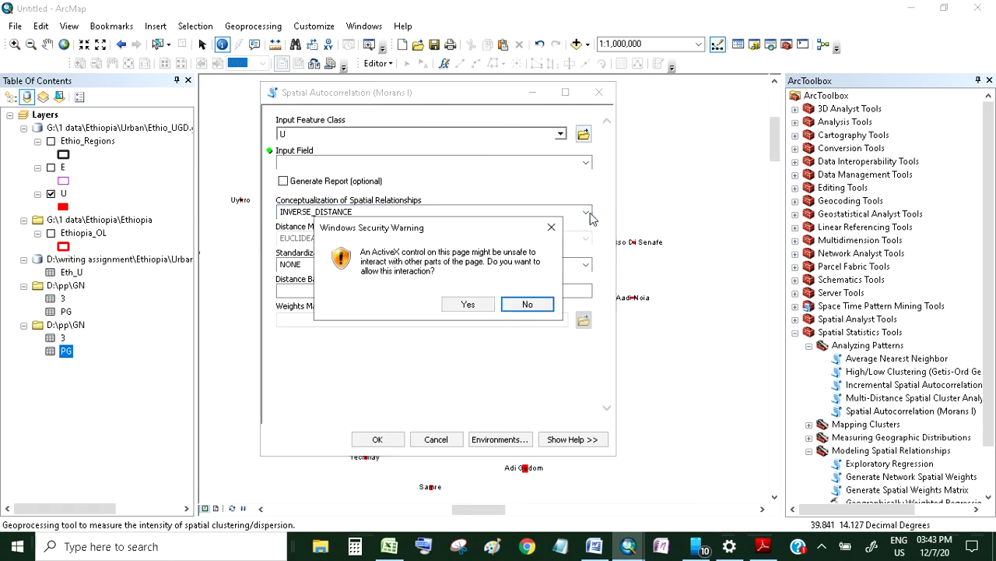
key("Return")
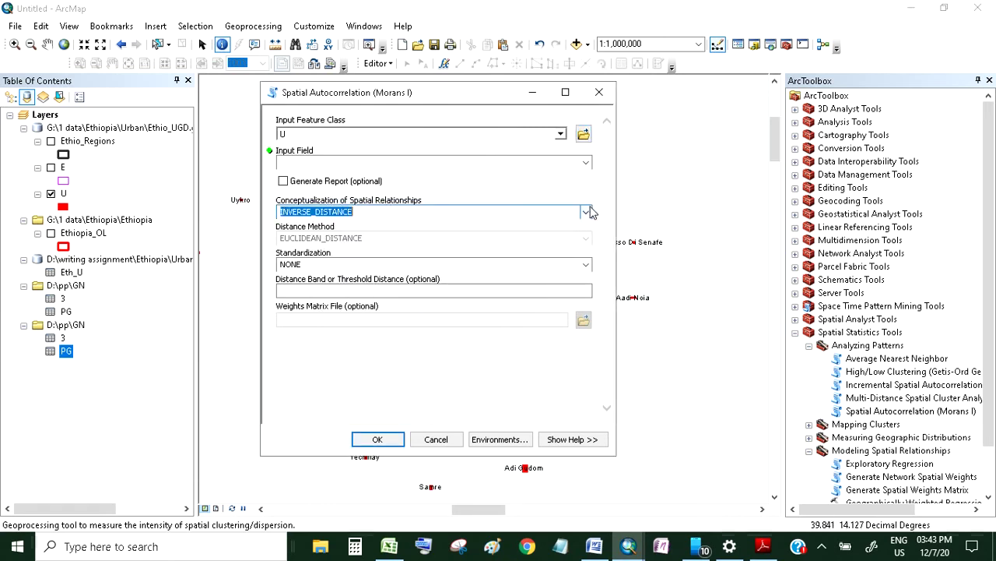
left_click(588, 211)
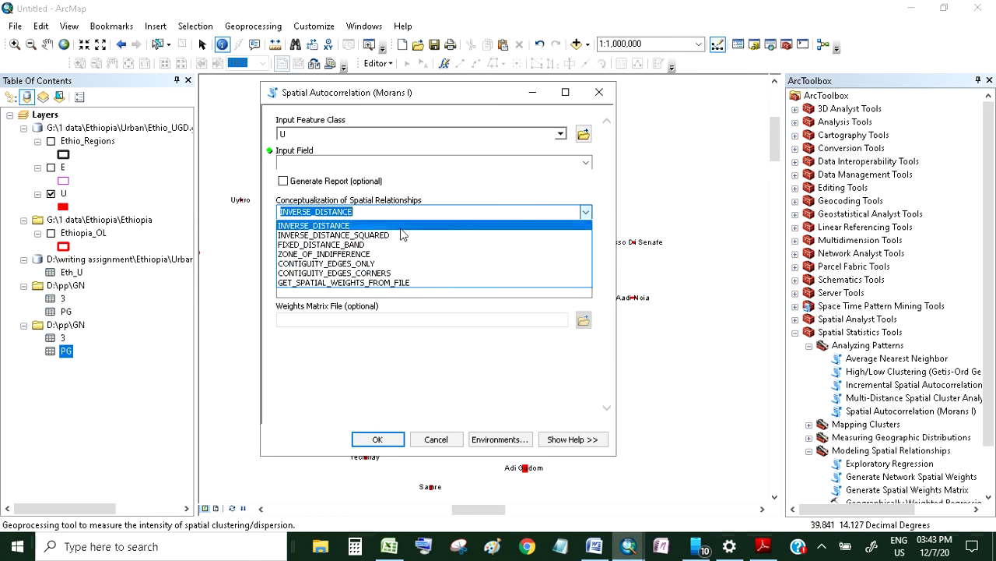
left_click(345, 204)
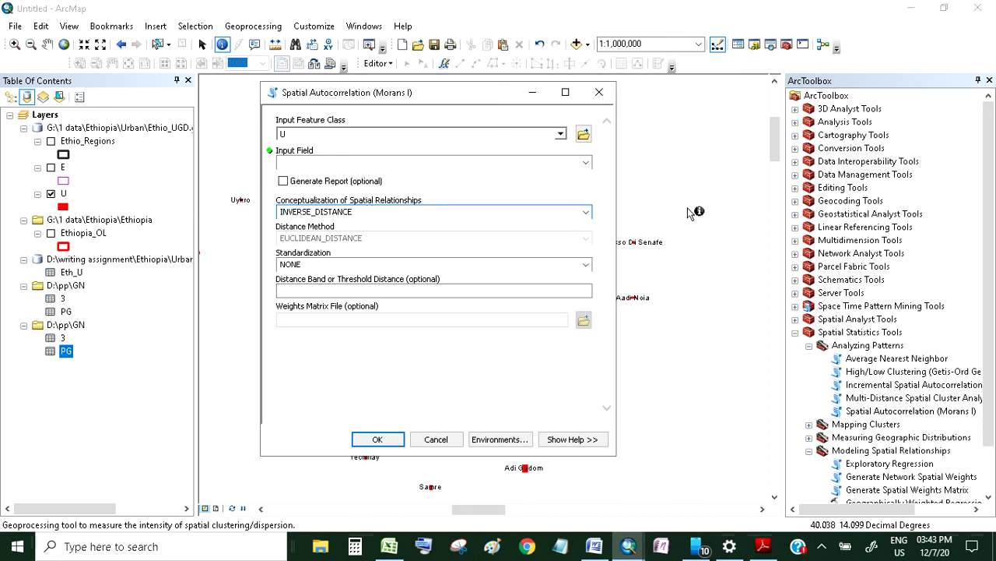
Step: Try GET_SPATIAL_WEIGHTS_FROM_FILE as the conceptualization of spatial relationships and dismiss the Morans I tool without running it
left_click(587, 212)
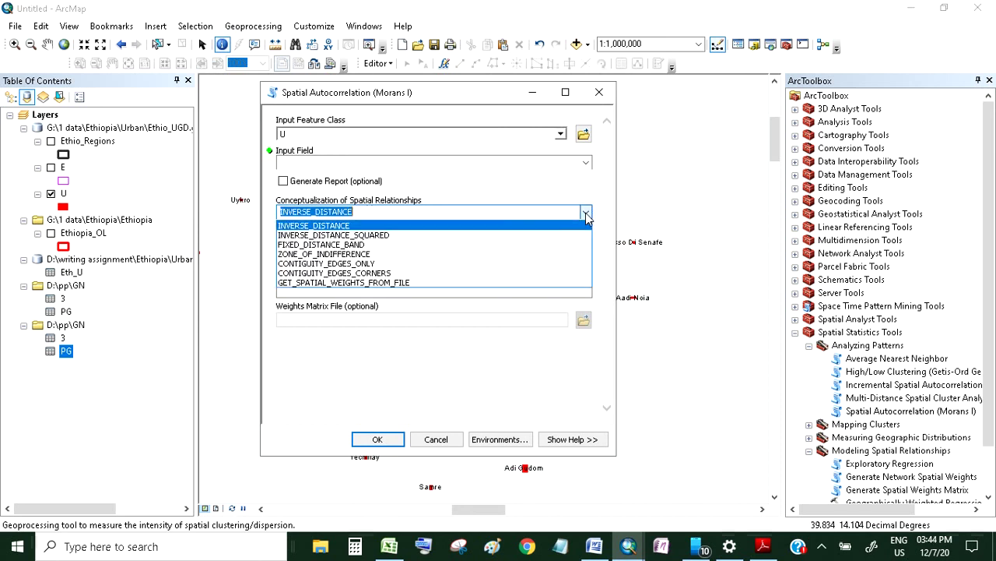
left_click(499, 283)
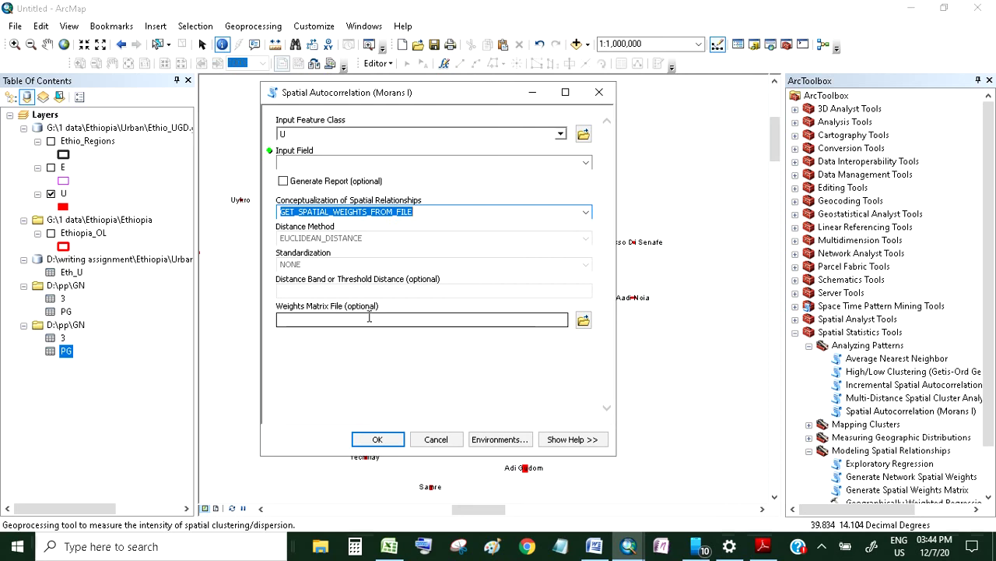
left_click_drag(505, 95, 345, 103)
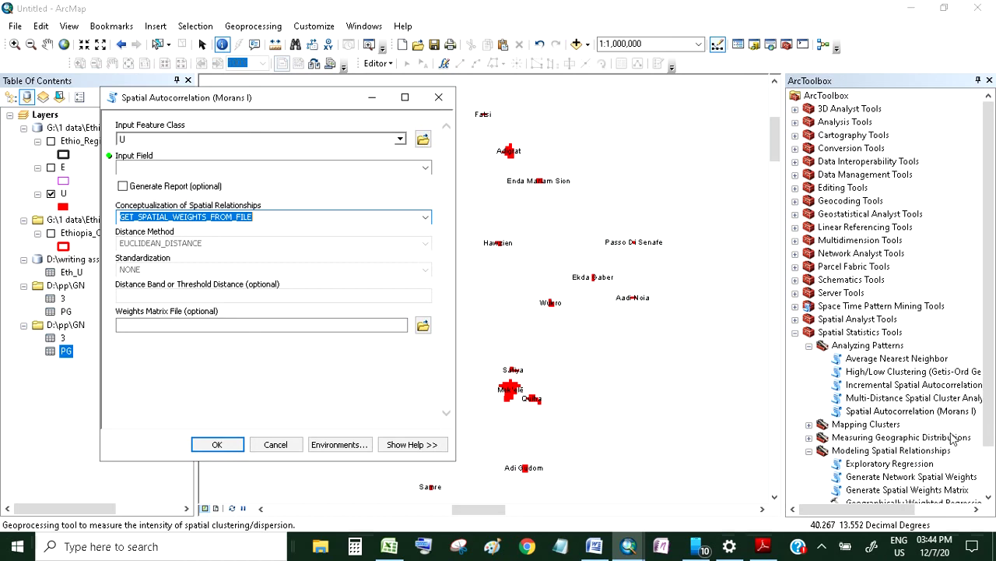
scroll(862, 336, "down", 2)
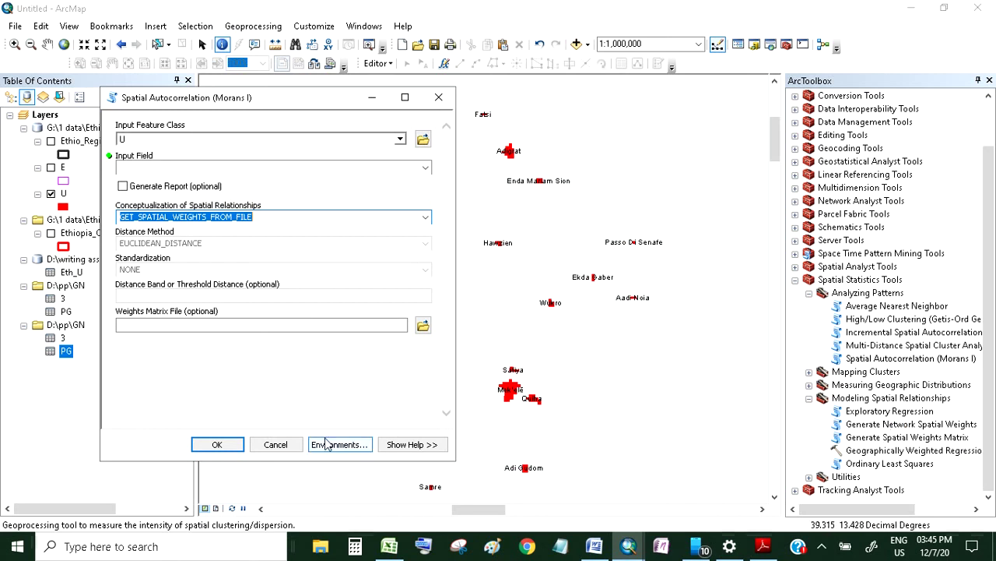
left_click(275, 443)
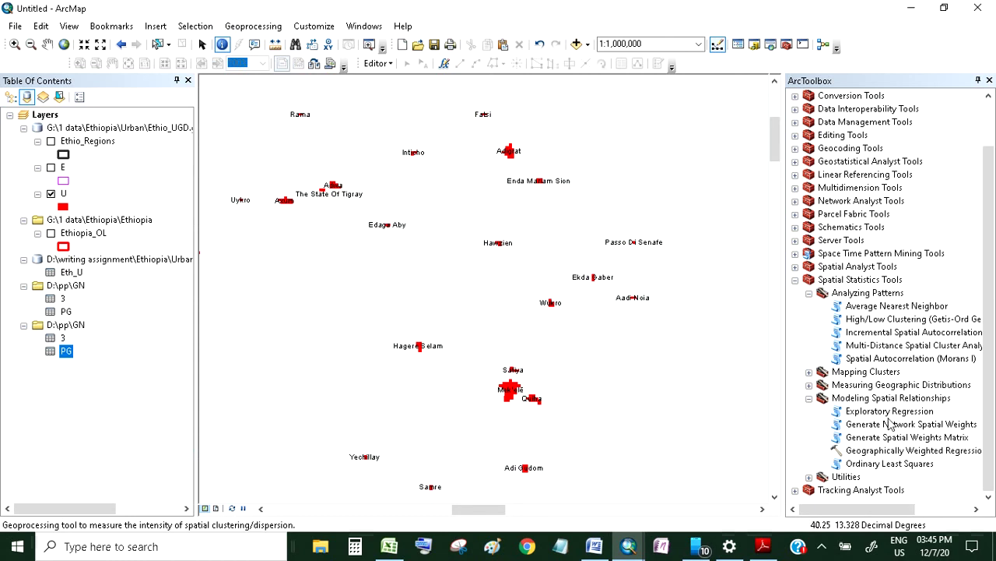